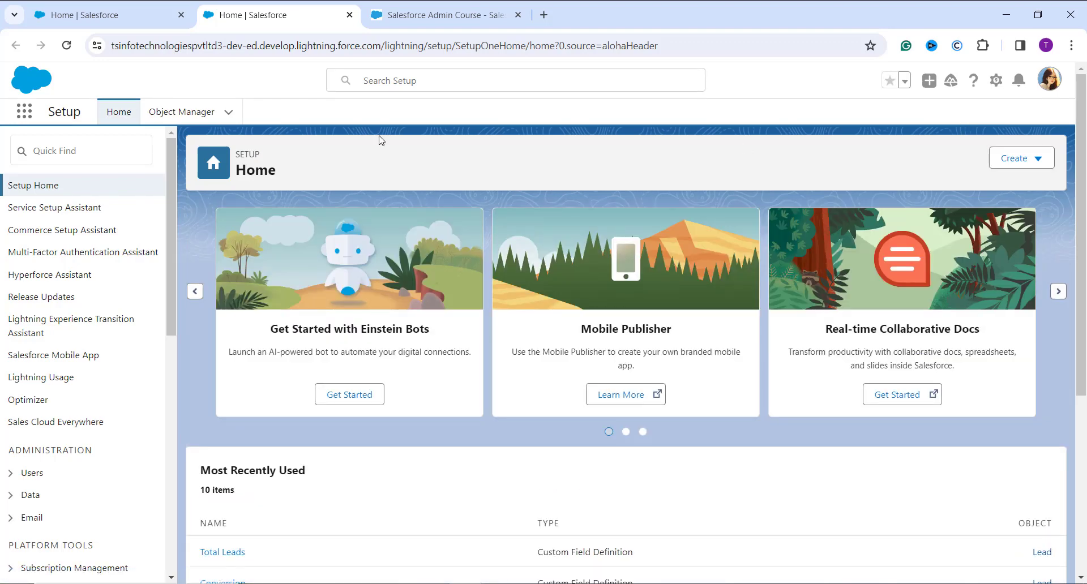
# Find the Campaign object in Object Manager by searching for "cam" and open its Fields & Relationships
pyautogui.click(192, 118)
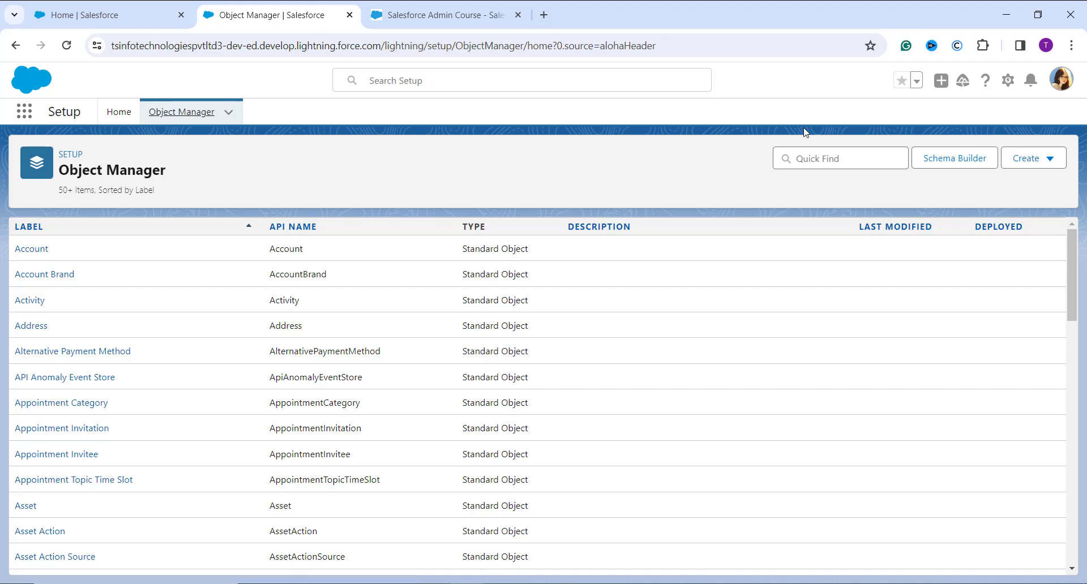
pyautogui.click(805, 154)
pyautogui.write('cam')
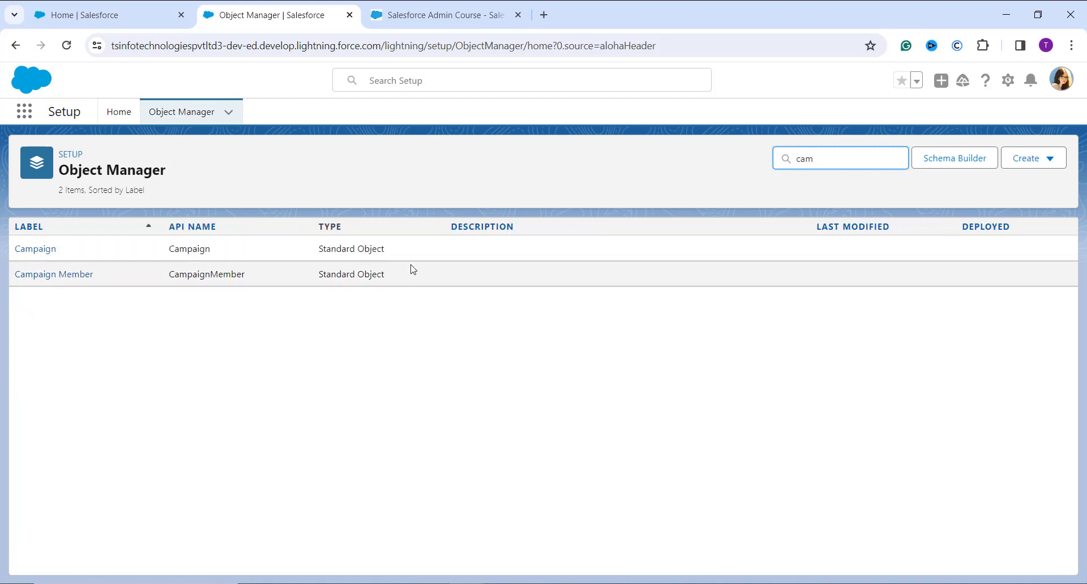
pyautogui.click(34, 249)
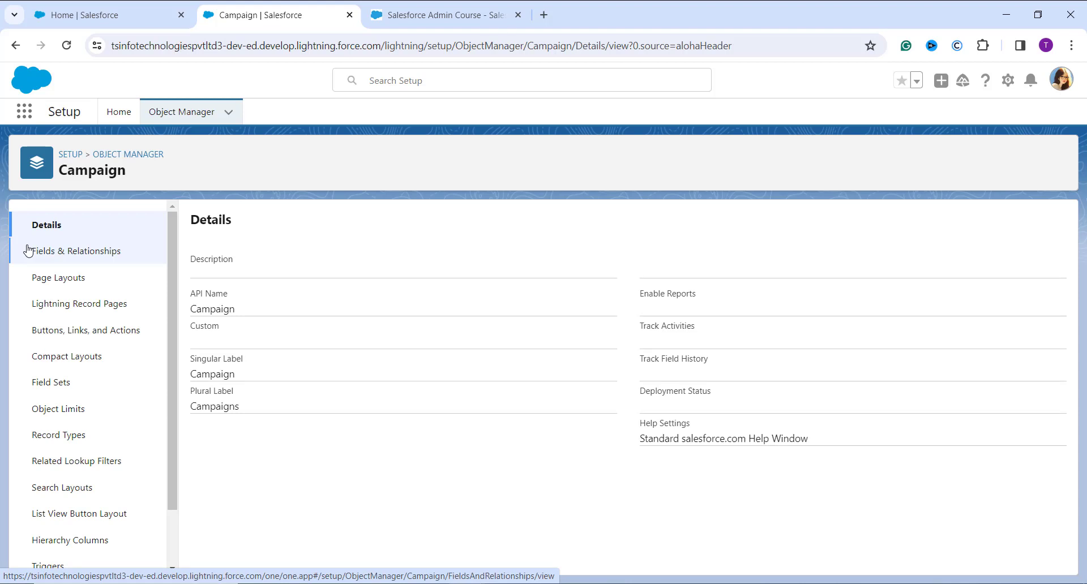
pyautogui.click(51, 252)
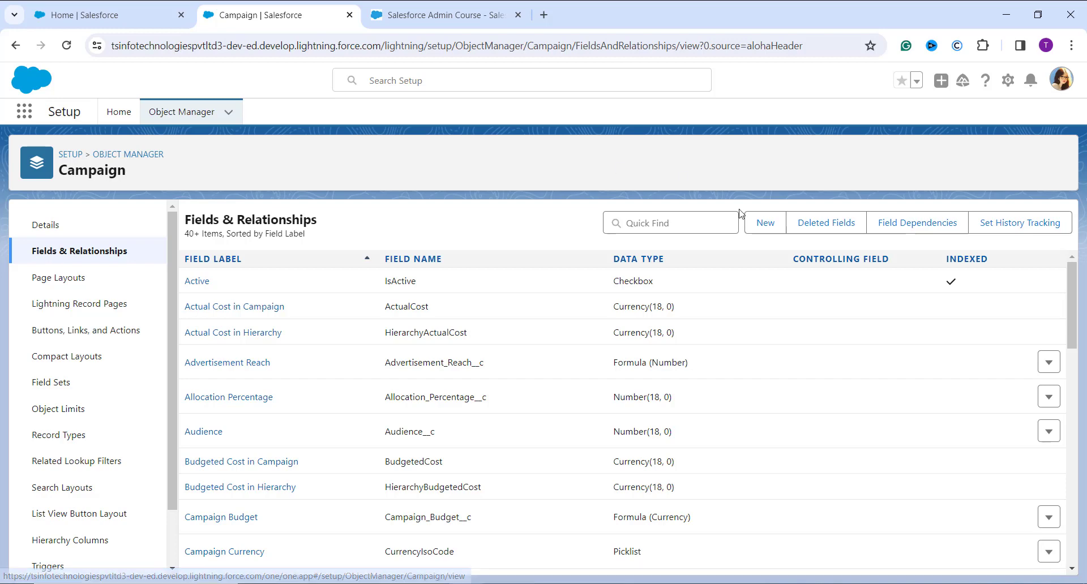
# Start a new custom field on Campaign with the Formula data type
pyautogui.click(766, 223)
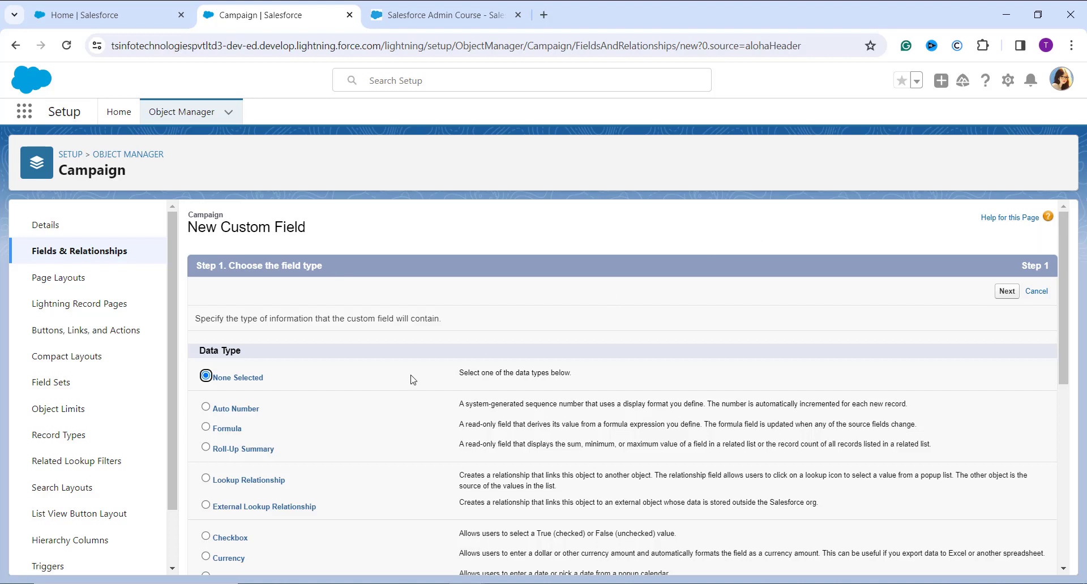
pyautogui.click(226, 428)
pyautogui.click(1007, 291)
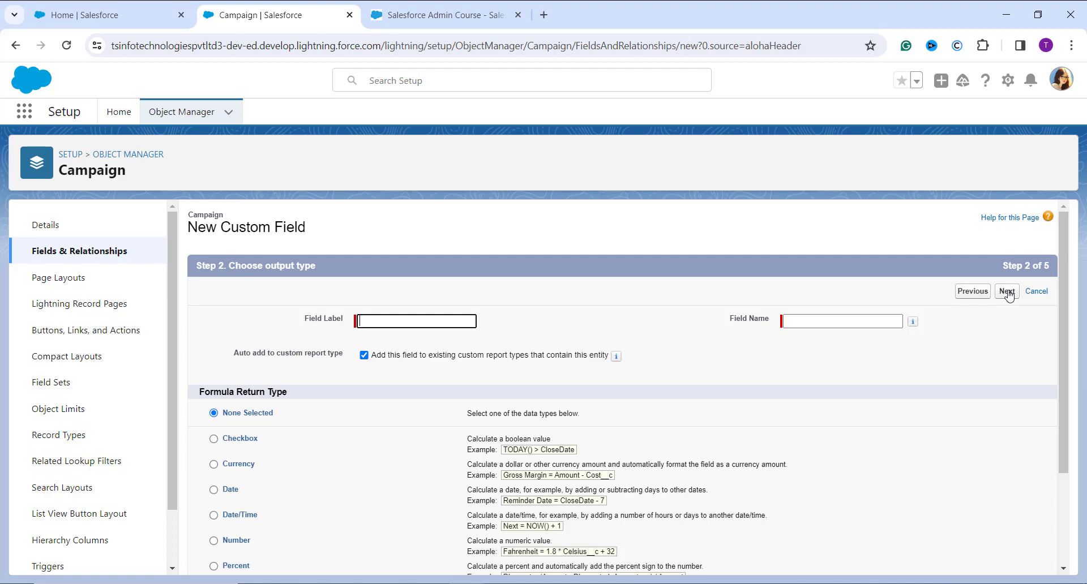
# Label the field "Advertisement Reach Example", give it the Number return type, and continue to the formula entry
pyautogui.click(399, 335)
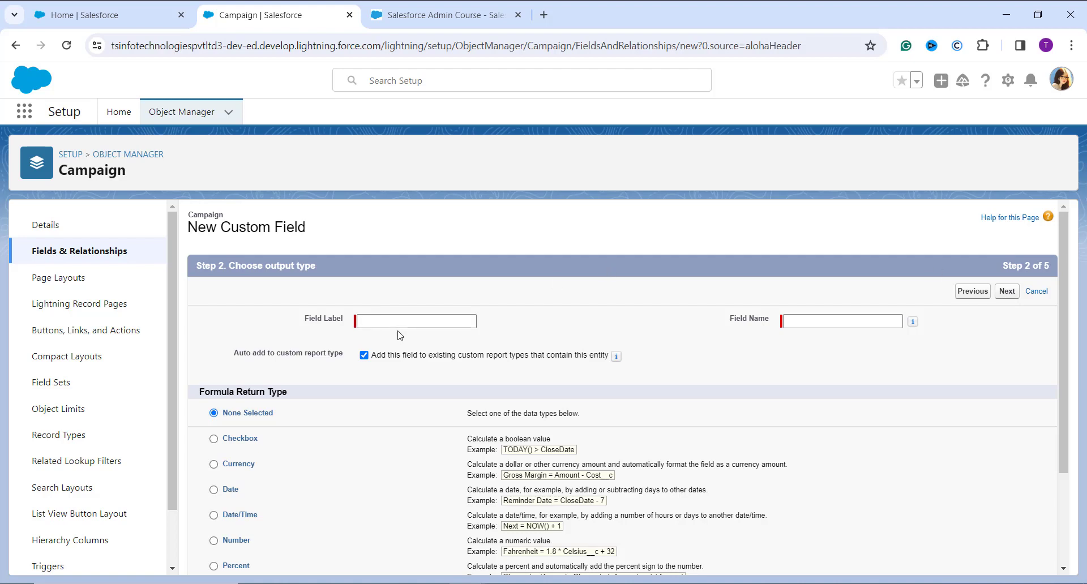
pyautogui.click(391, 323)
pyautogui.write('Advertisement Reach Exam')
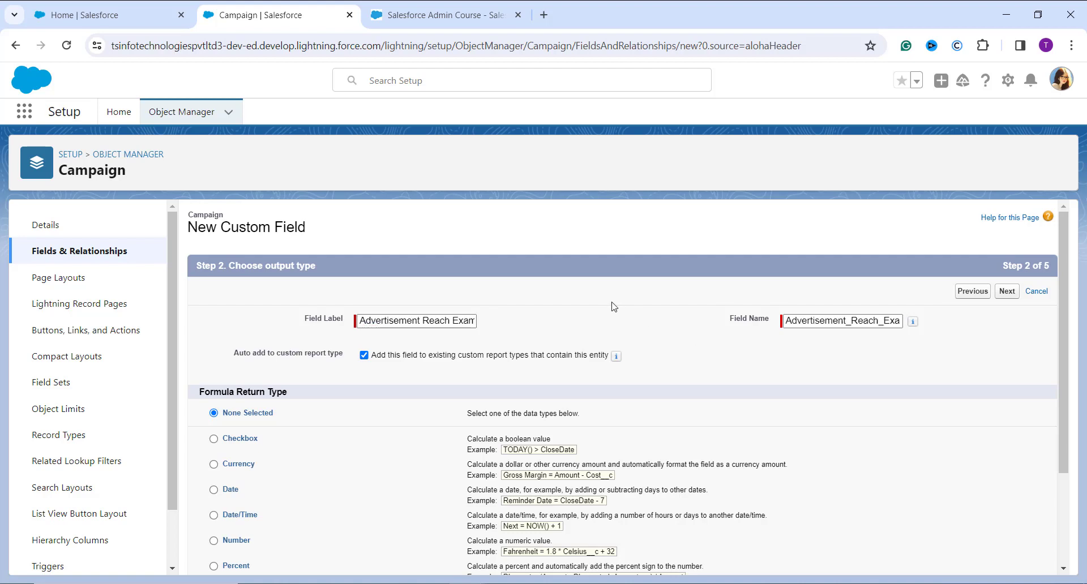
pyautogui.scroll(-2, 609, 303)
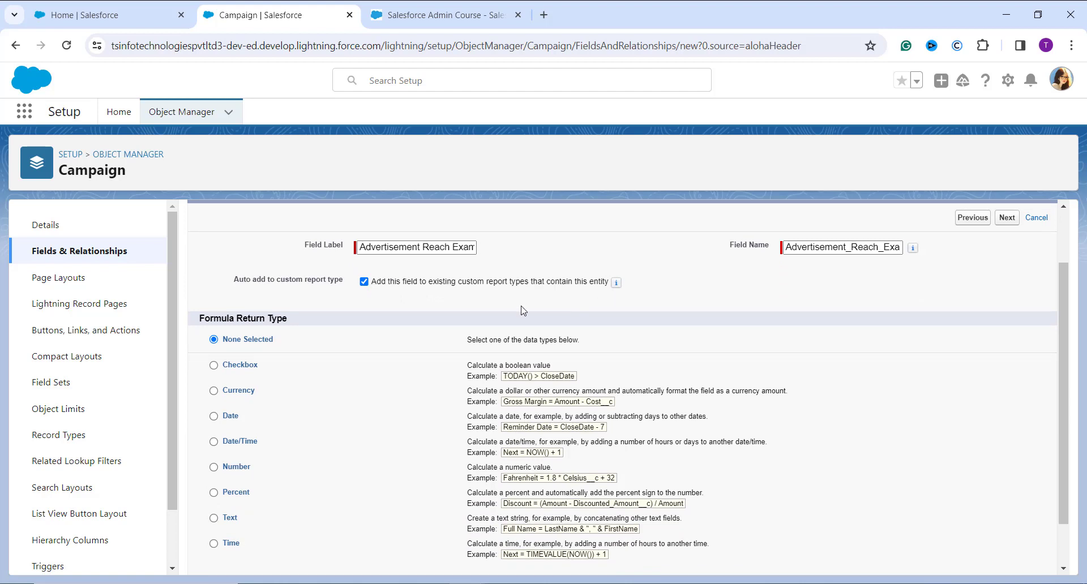
pyautogui.click(213, 467)
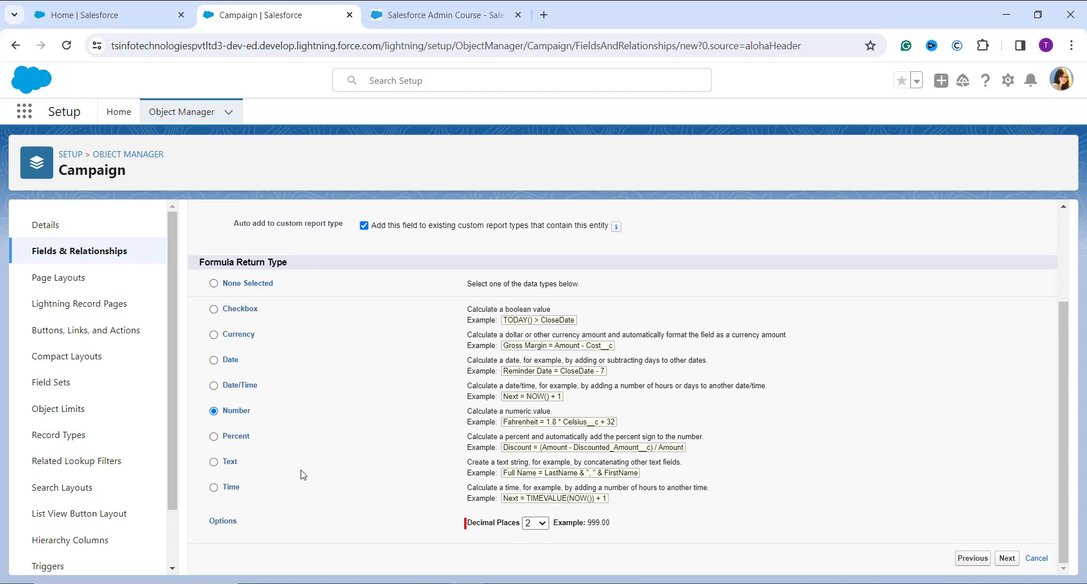
pyautogui.scroll(3, 303, 475)
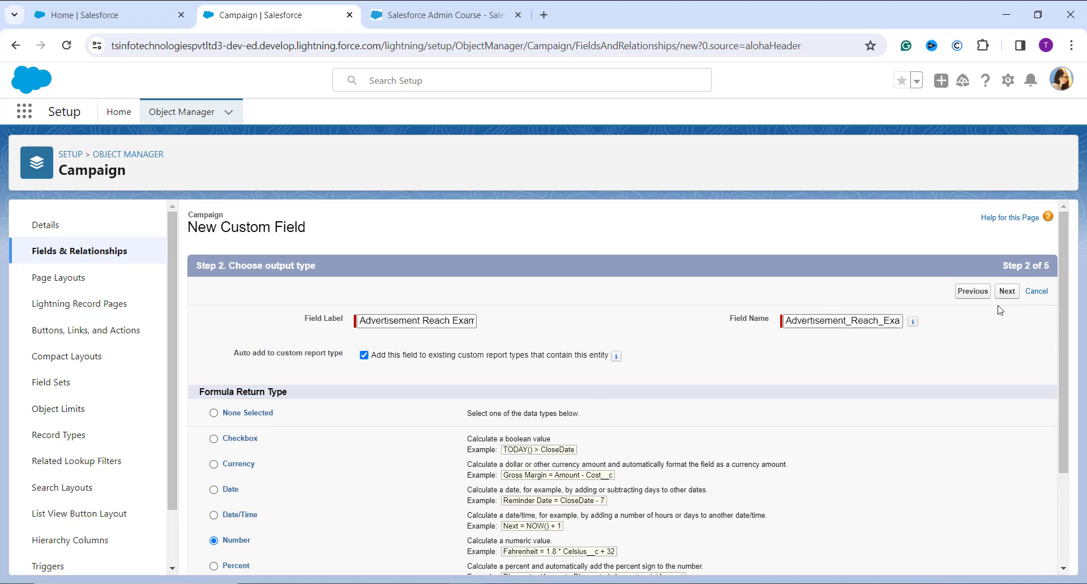
pyautogui.click(1006, 292)
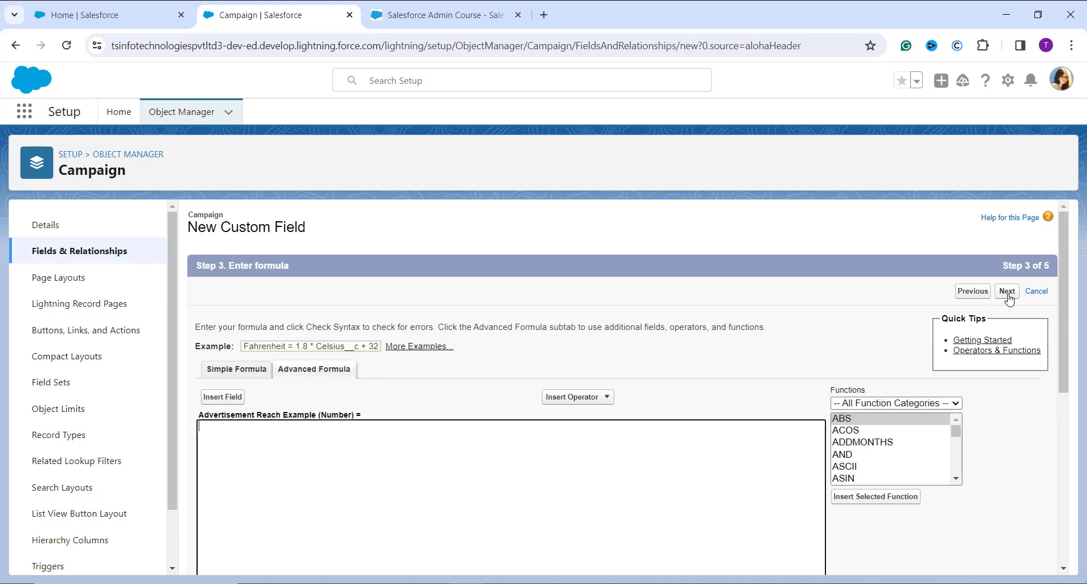
# Insert the FLOOR function from the Math category into the formula
pyautogui.scroll(-1, 926, 328)
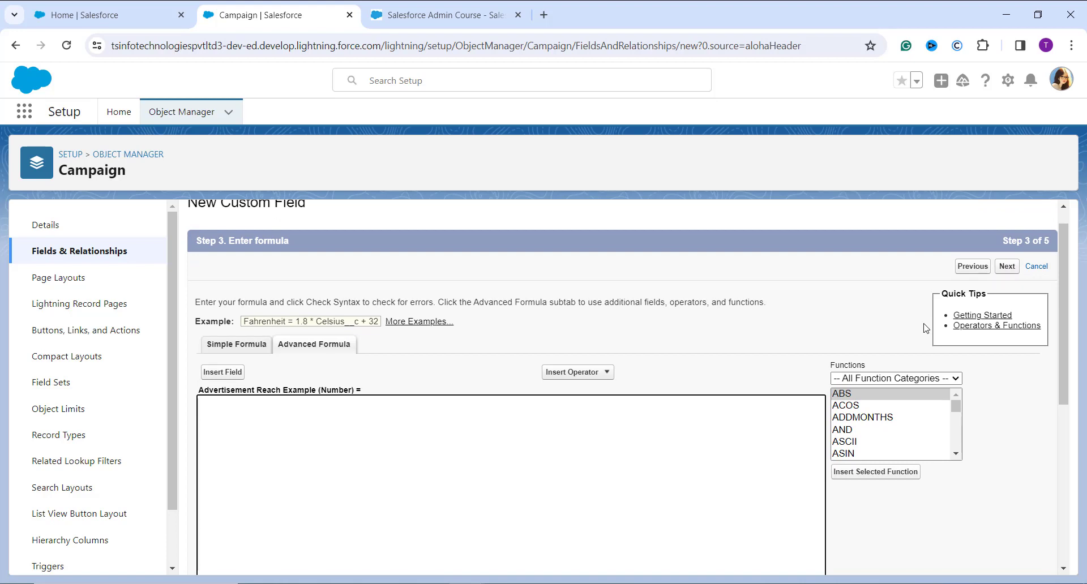
pyautogui.scroll(-1, 926, 328)
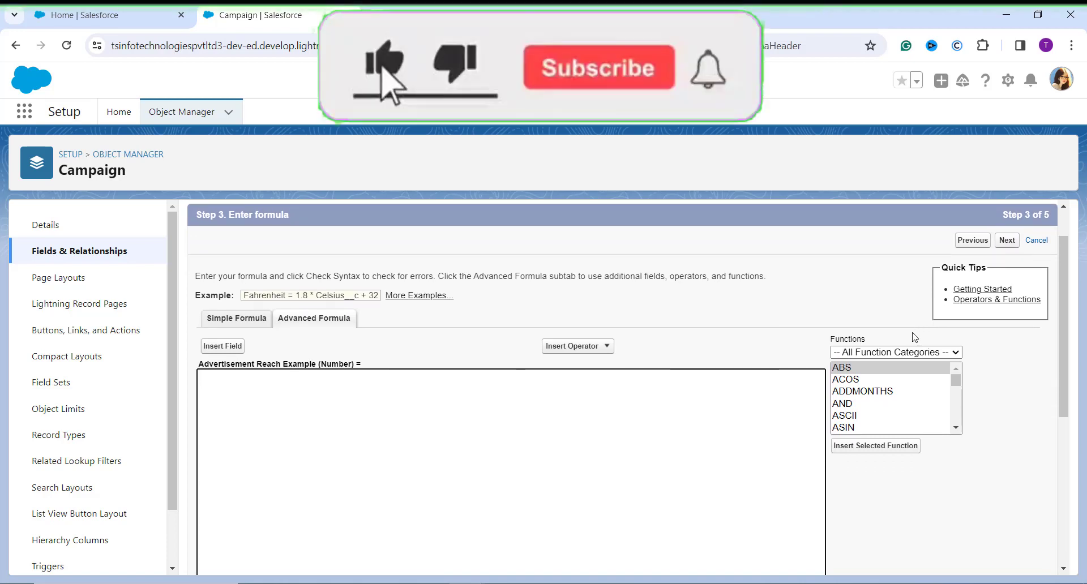
pyautogui.click(908, 354)
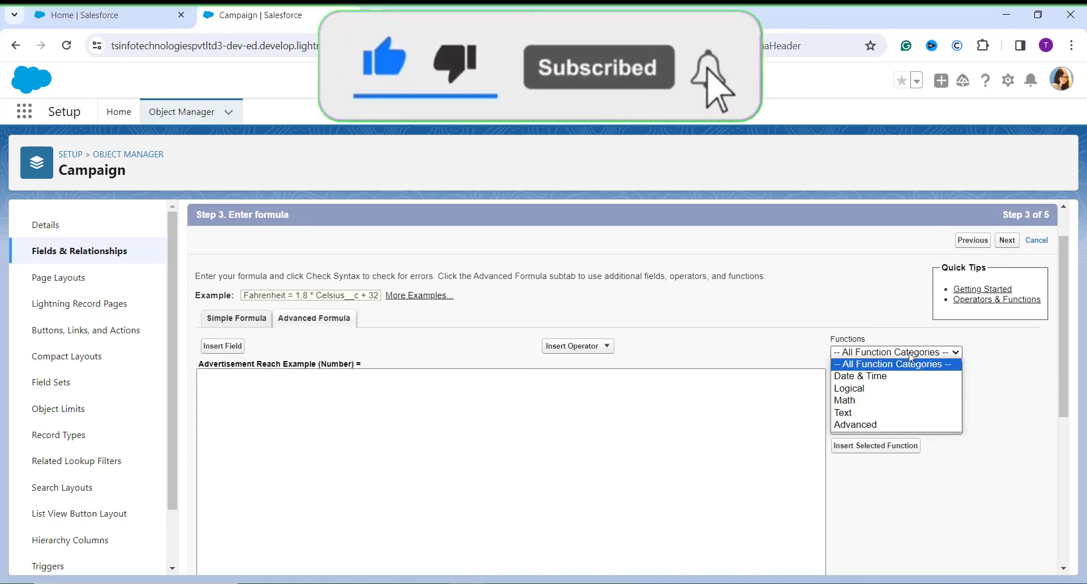
pyautogui.click(900, 402)
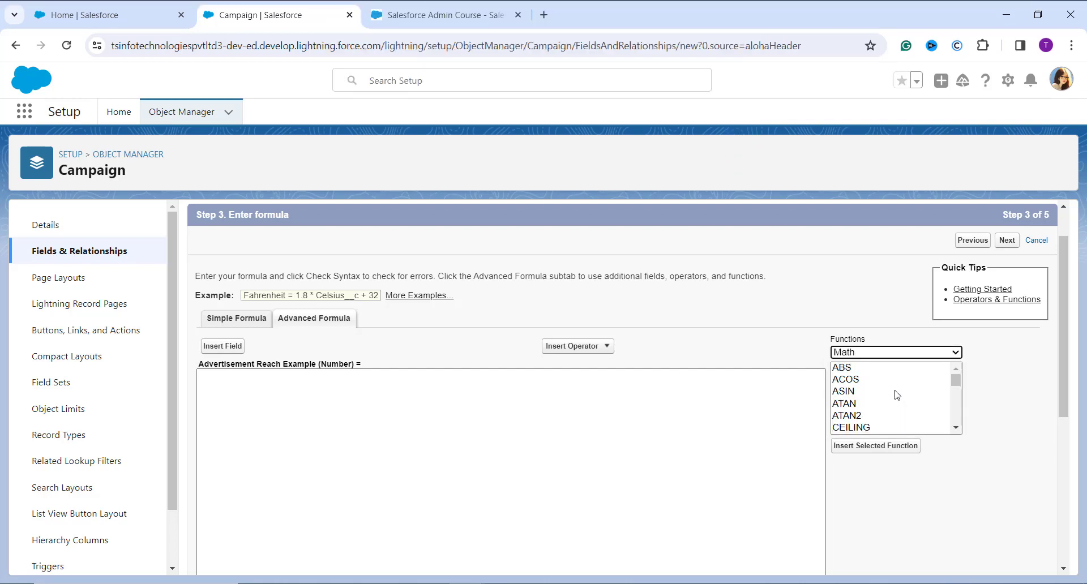
pyautogui.scroll(-1, 897, 395)
pyautogui.scroll(-3, 897, 394)
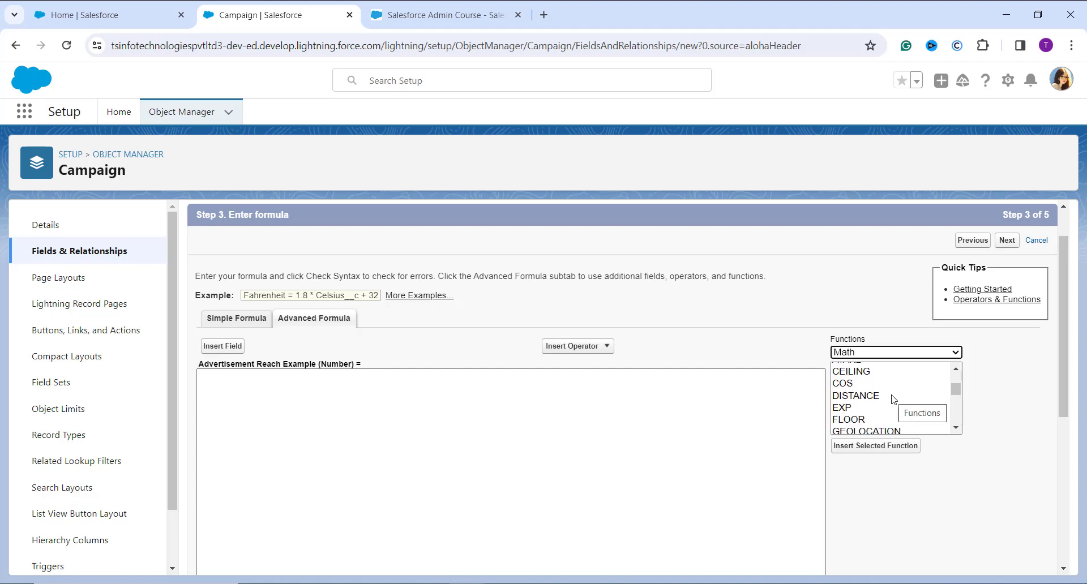
pyautogui.click(874, 419)
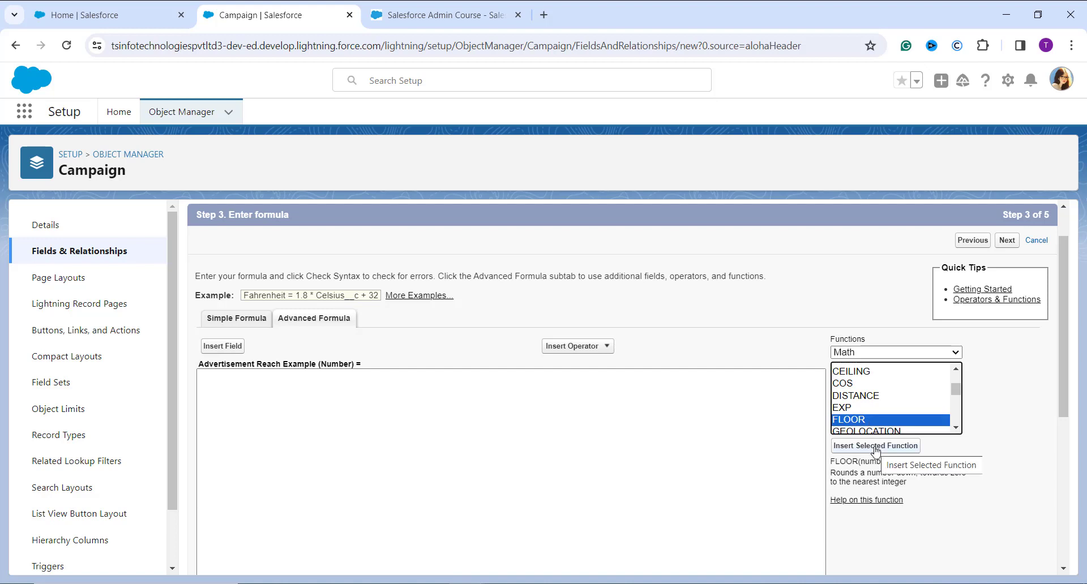
pyautogui.click(875, 446)
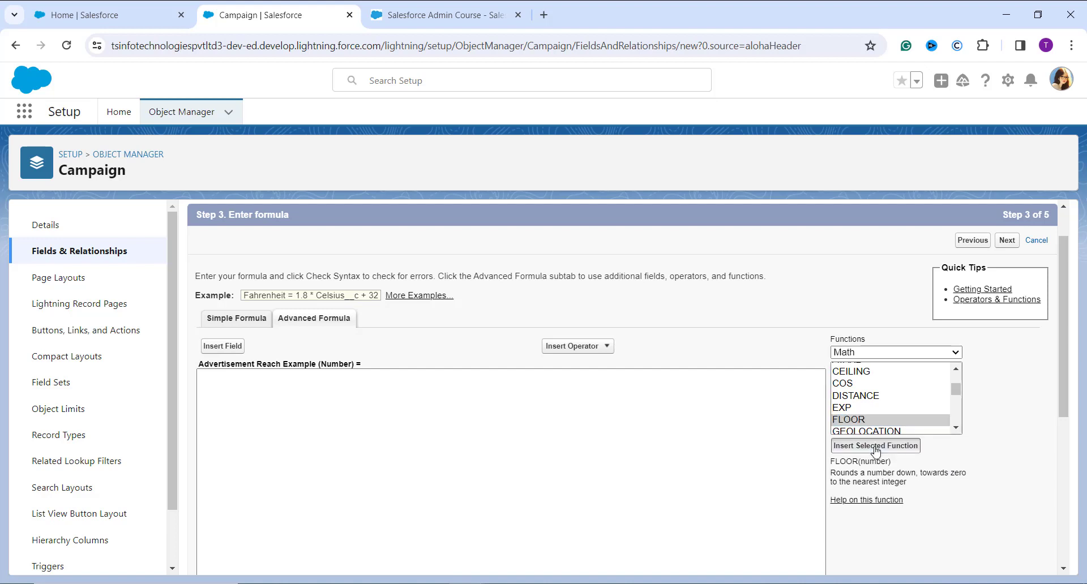
pyautogui.scroll(-1, 725, 410)
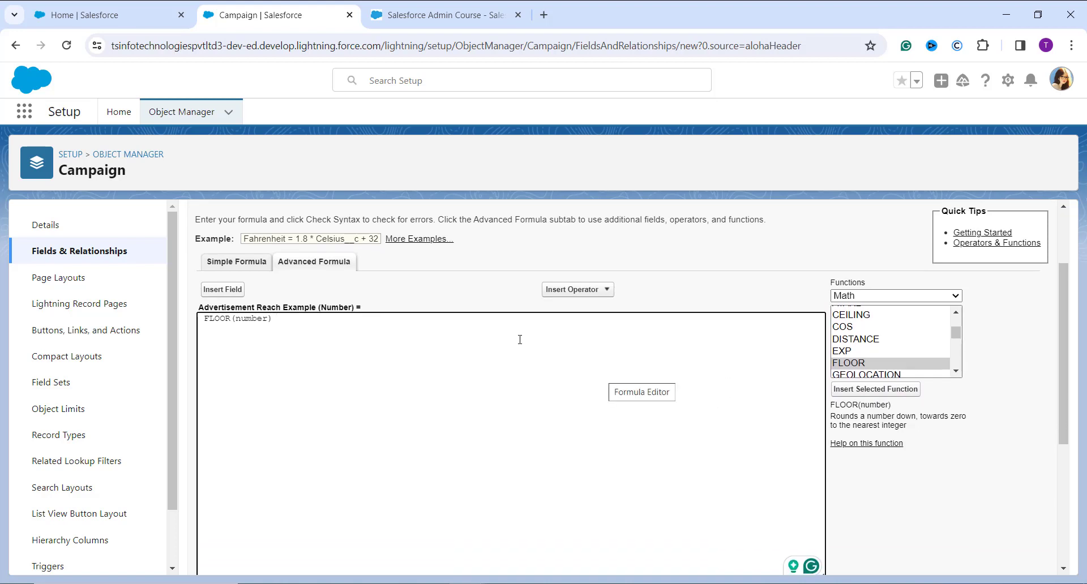
pyautogui.click(563, 292)
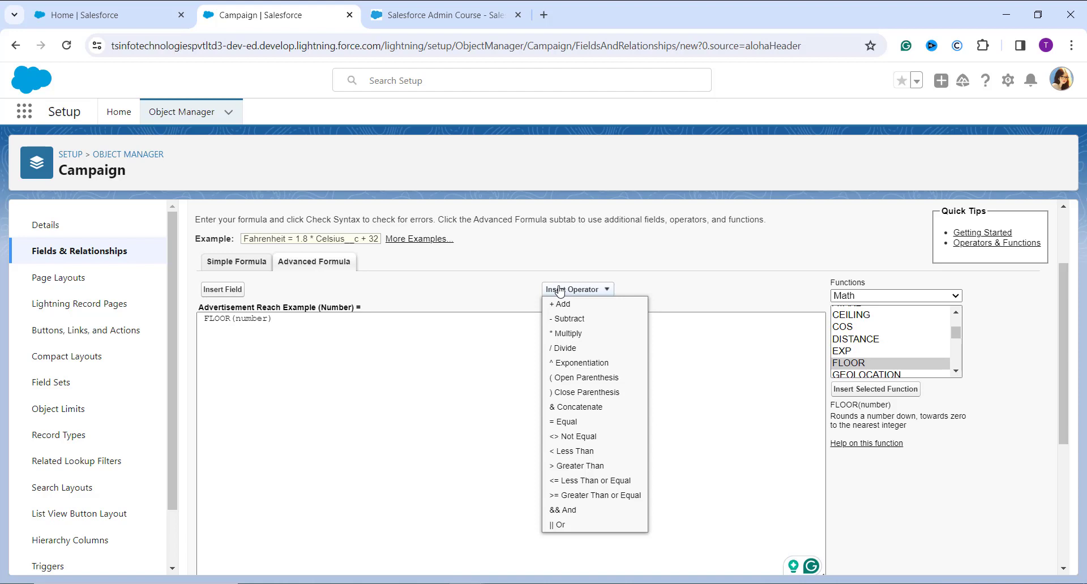
pyautogui.click(414, 352)
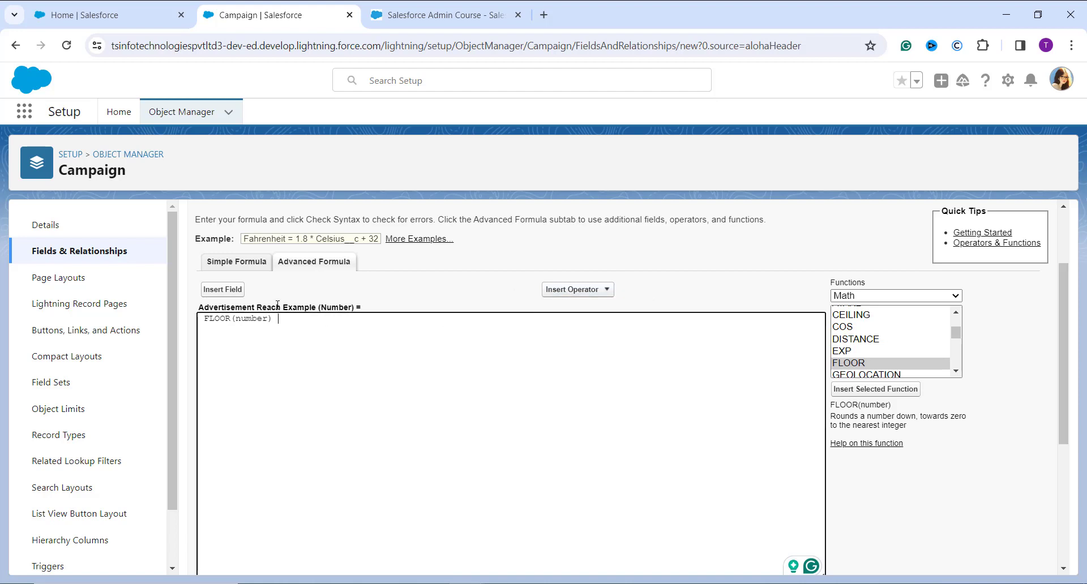
pyautogui.click(229, 291)
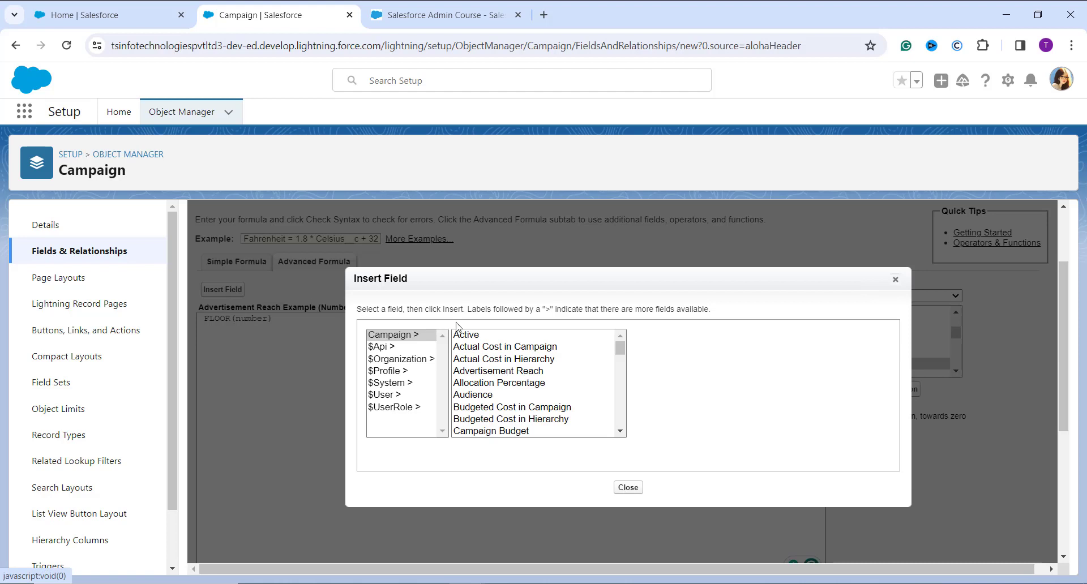
pyautogui.click(536, 361)
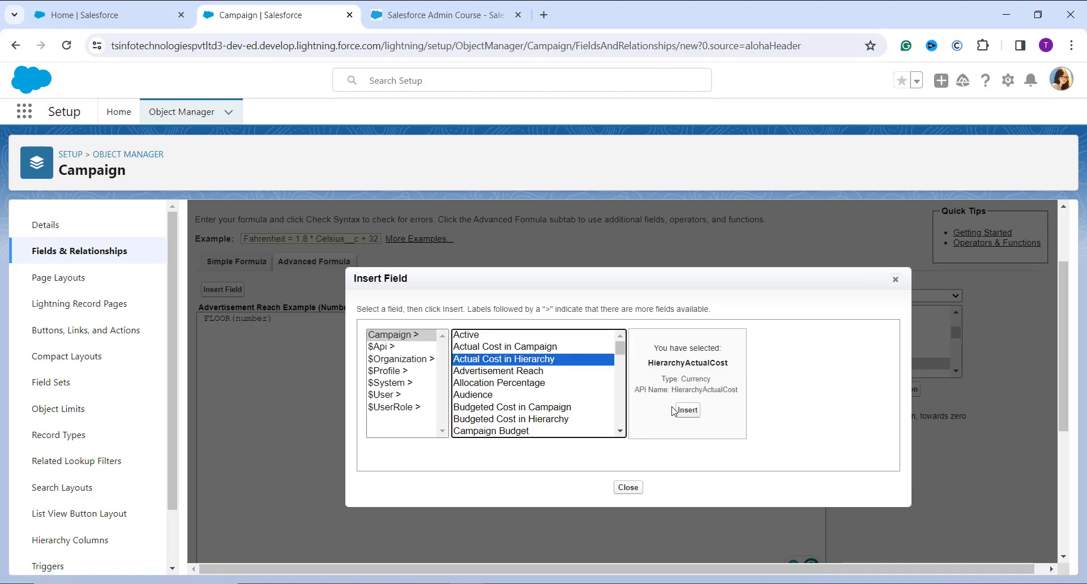
pyautogui.click(895, 279)
# Review the formula FLOOR(Total_Reach__c / Number_of_Ads__c), its syntax check result and the blank field handling options
pyautogui.scroll(-1, 726, 307)
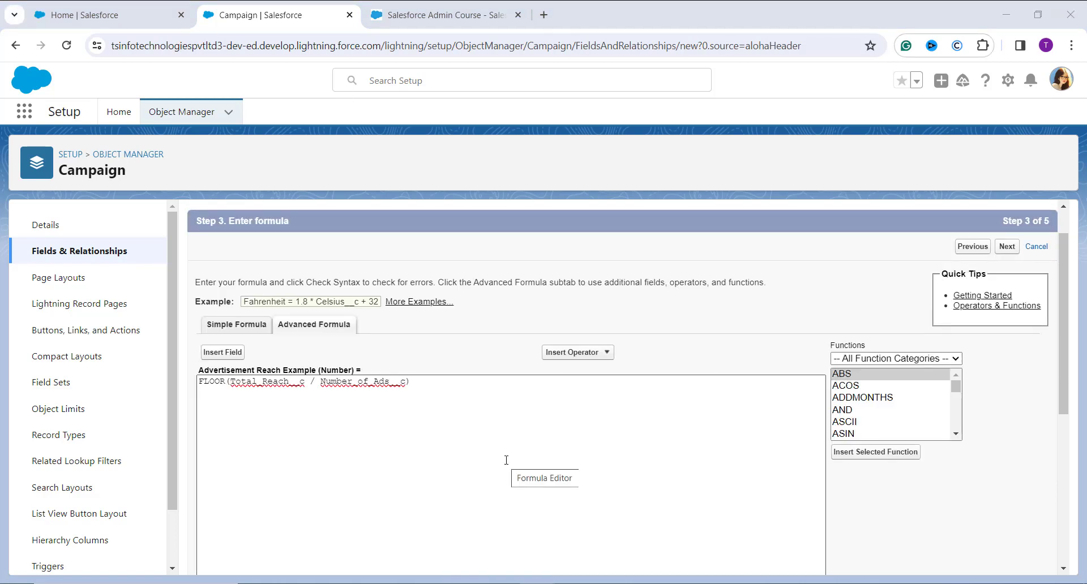
pyautogui.scroll(-1, 506, 460)
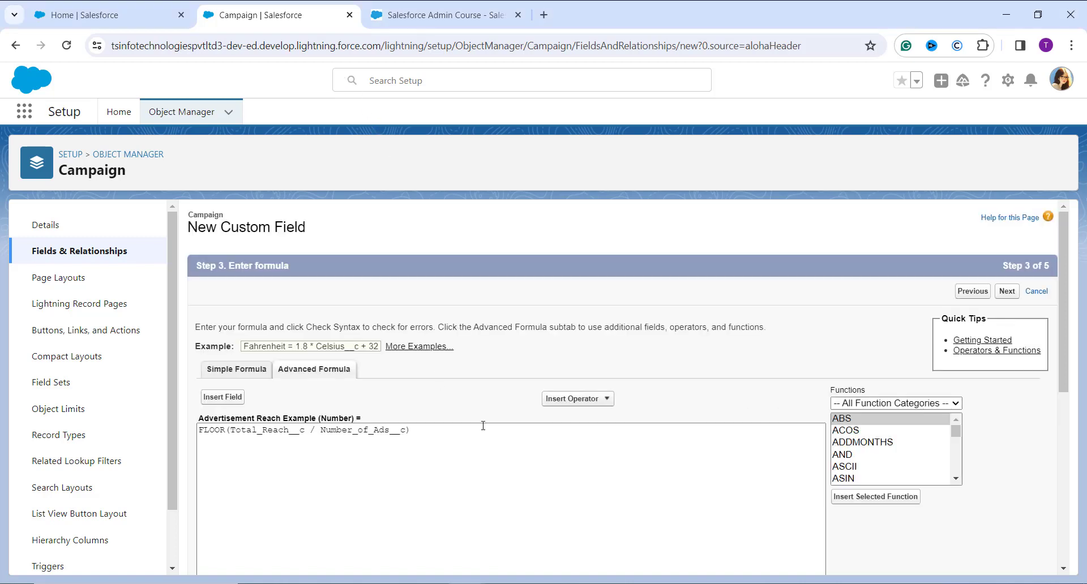
pyautogui.click(484, 427)
pyautogui.scroll(-2, 484, 427)
pyautogui.scroll(-2, 485, 427)
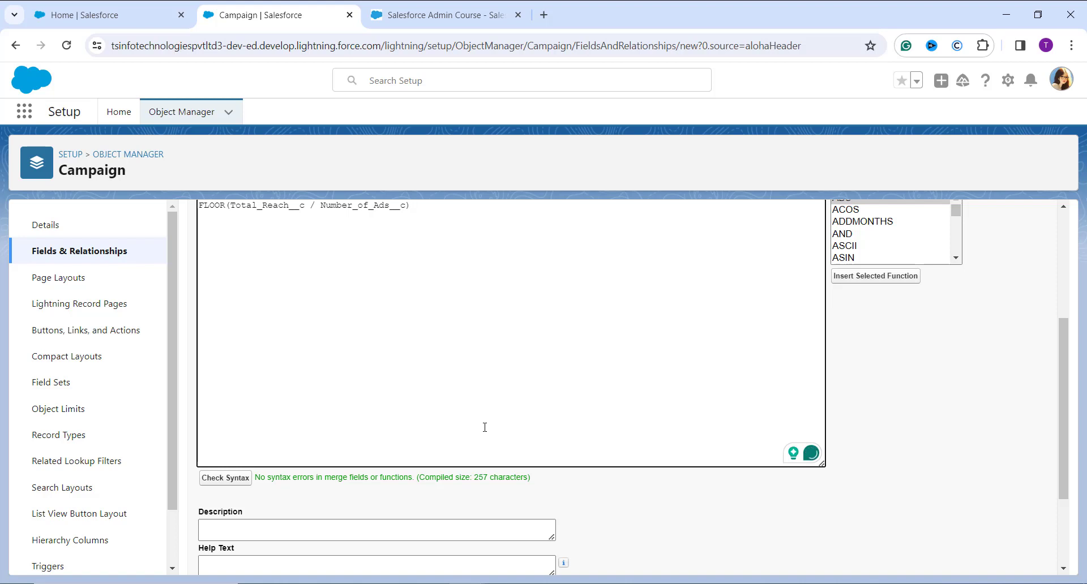
pyautogui.scroll(1, 485, 428)
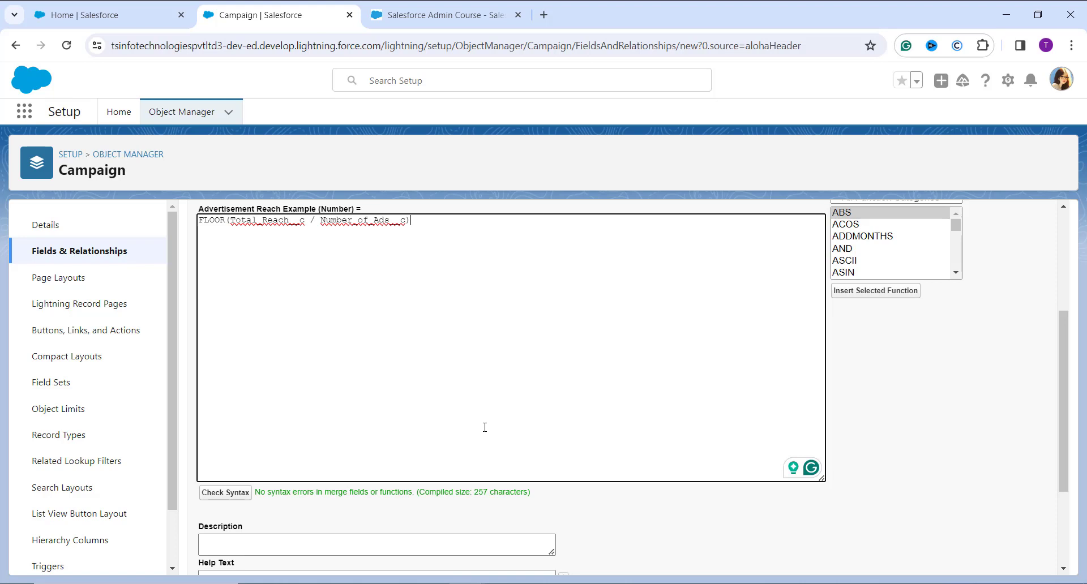
pyautogui.scroll(-3, 484, 426)
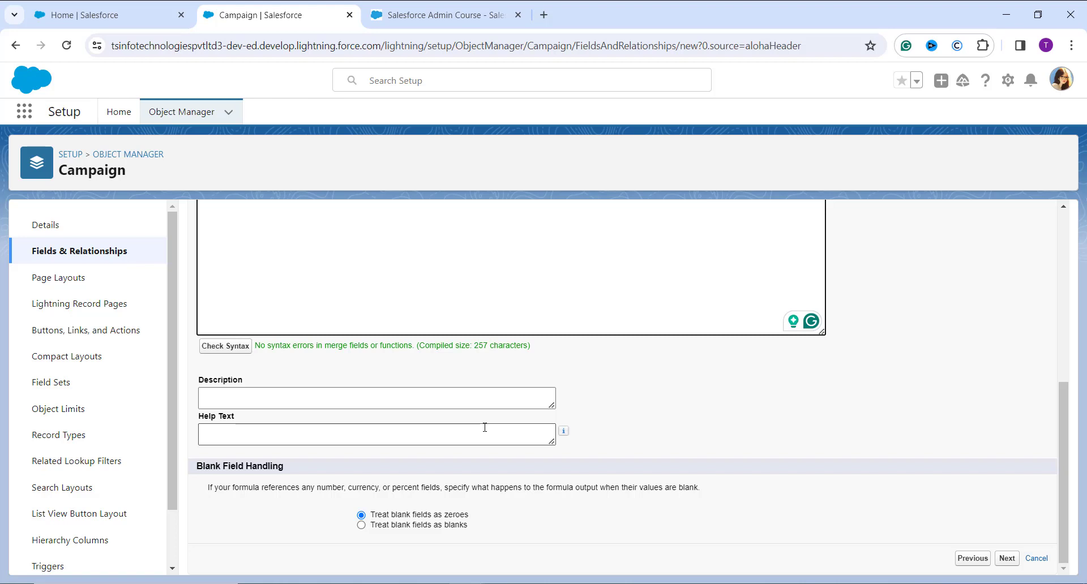
pyautogui.scroll(7, 484, 428)
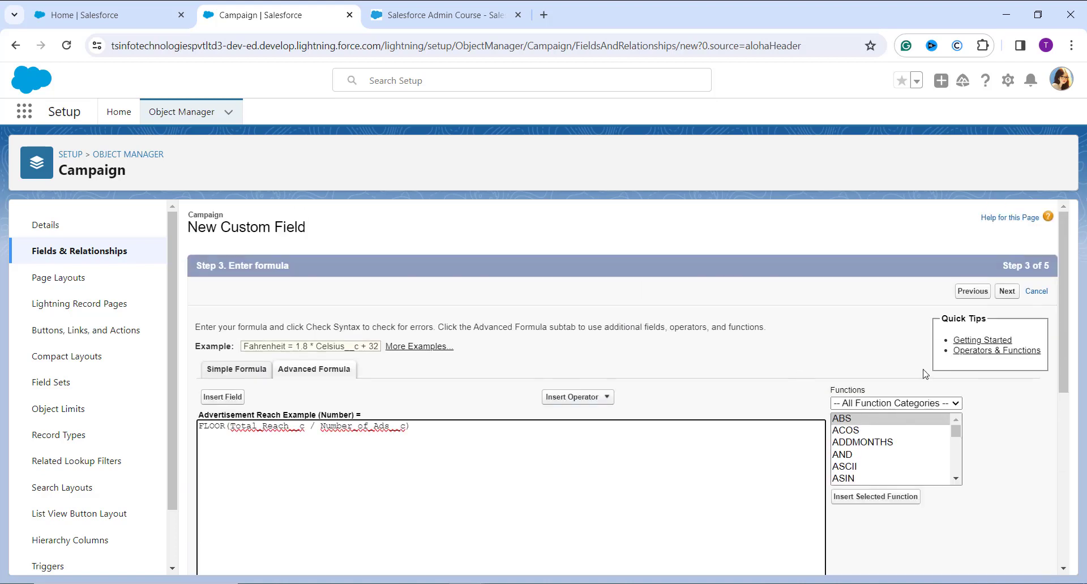
# Accept the formula, the default field-level security and the Campaign Layout assignment, and save the new field
pyautogui.click(1012, 292)
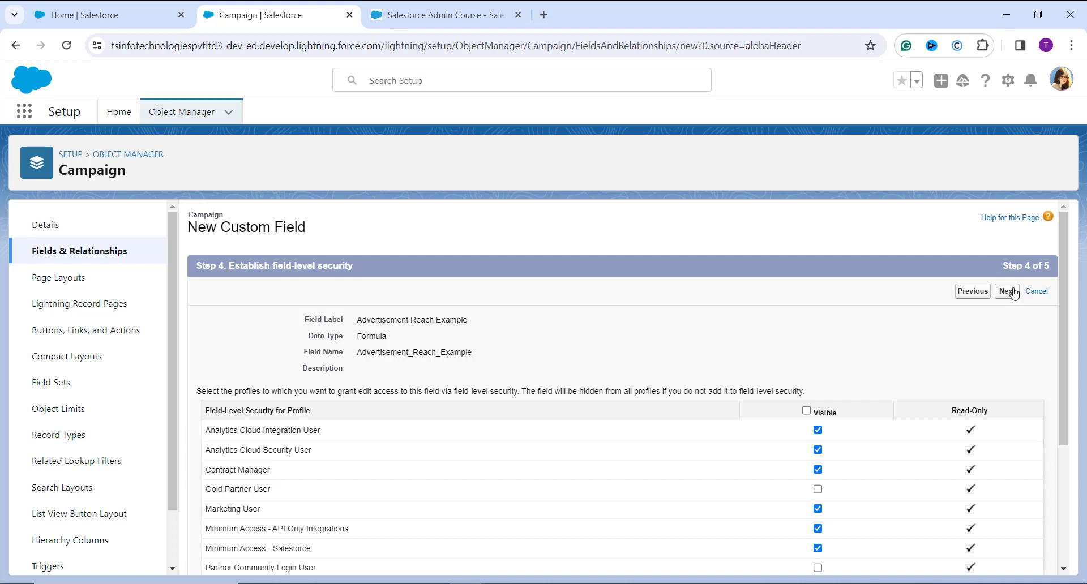
pyautogui.click(1007, 291)
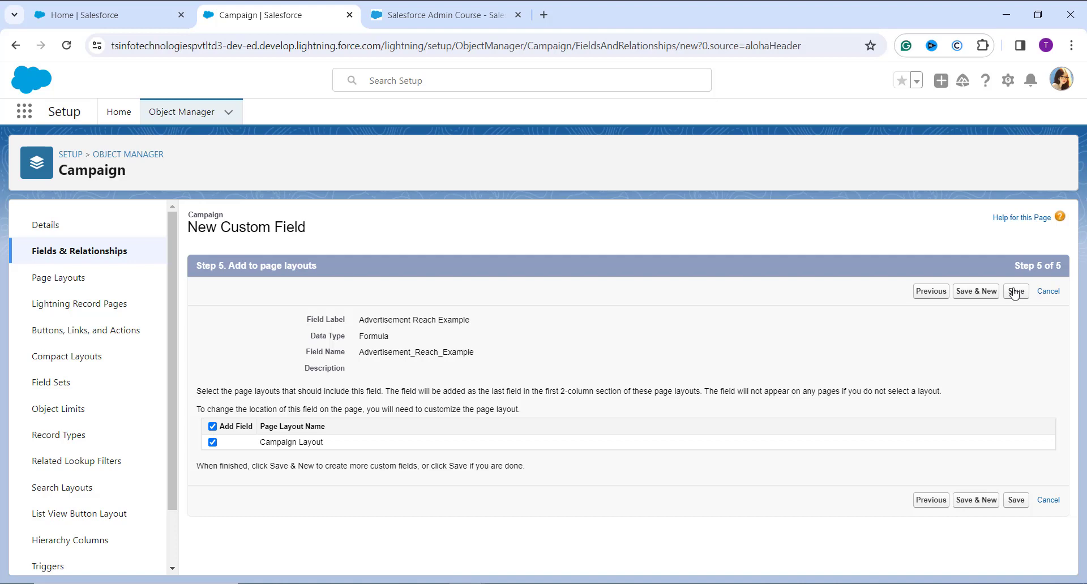
pyautogui.click(1013, 292)
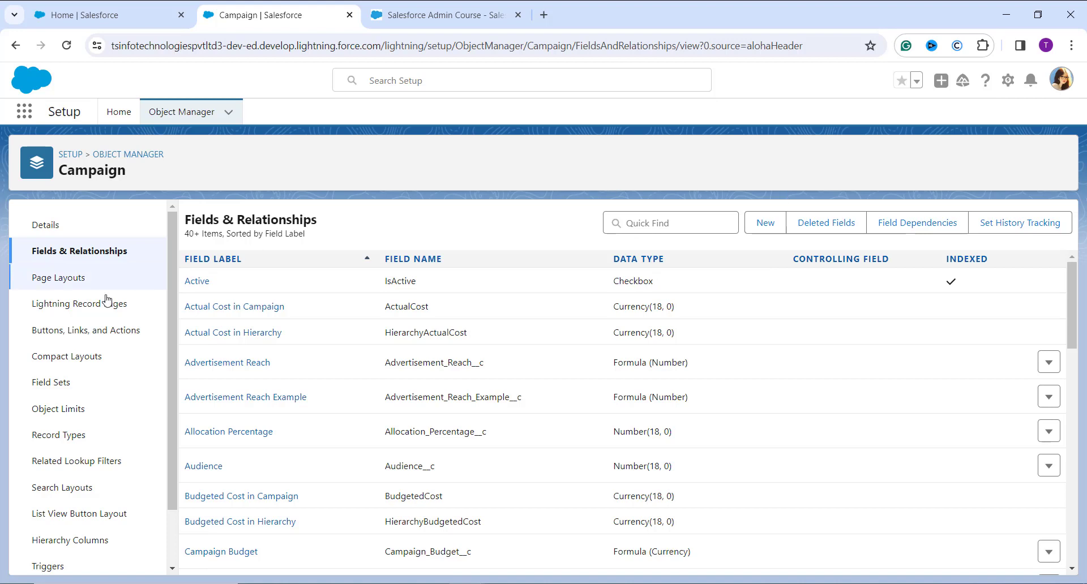
# Find Campaigns through the app search and open the details of the International Electrical Engineers Association Trade Show - Mar 4-5, 2002 campaign
pyautogui.click(25, 111)
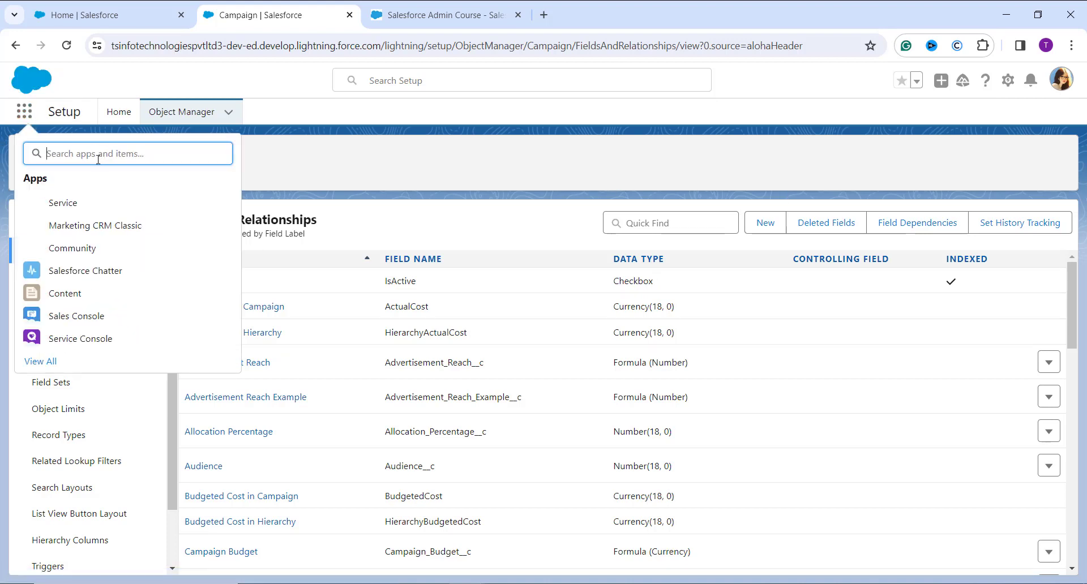
pyautogui.write('campa')
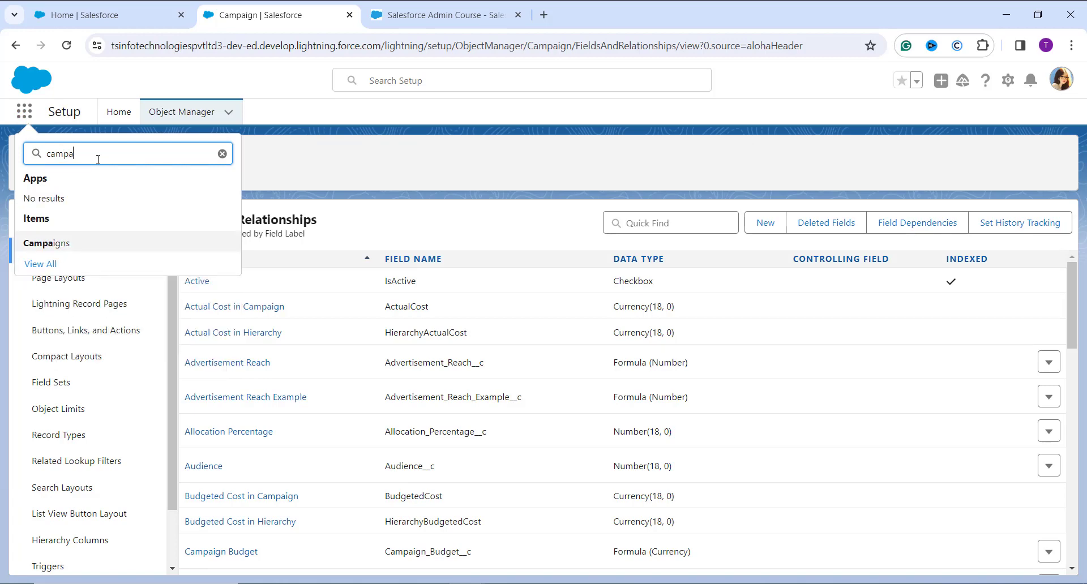
pyautogui.click(67, 248)
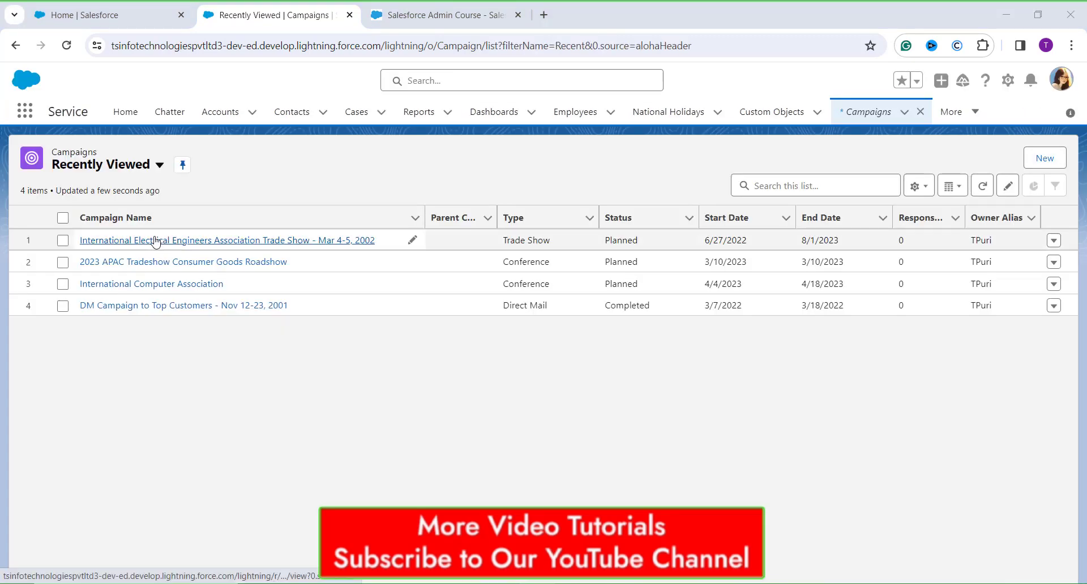
pyautogui.click(155, 241)
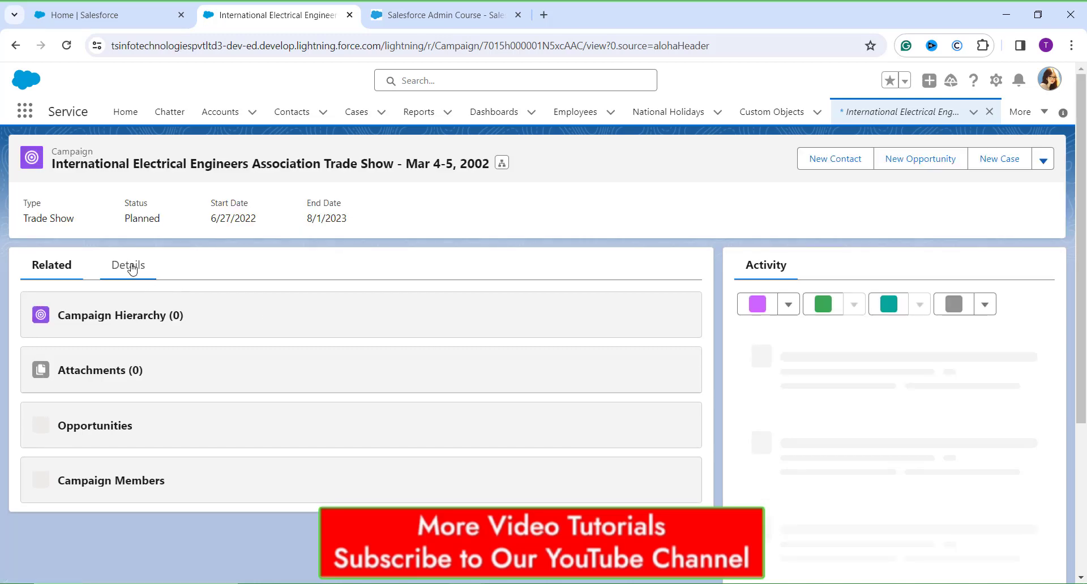
pyautogui.click(130, 267)
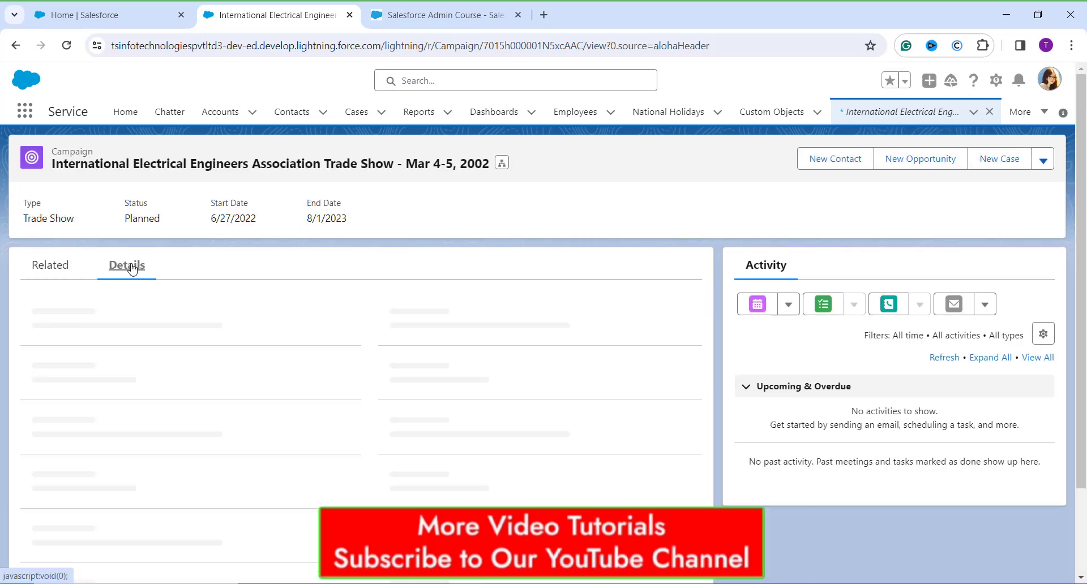
# Set the campaign's Total Reach to 200 and Number of Ads to 1500, and save the record
pyautogui.scroll(-10, 274, 433)
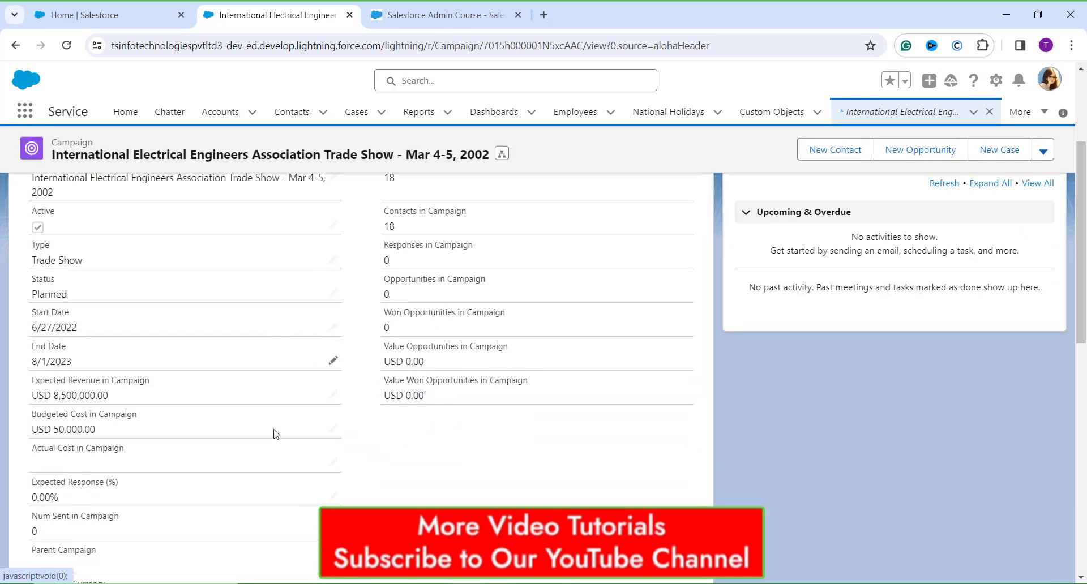
pyautogui.scroll(-2, 273, 434)
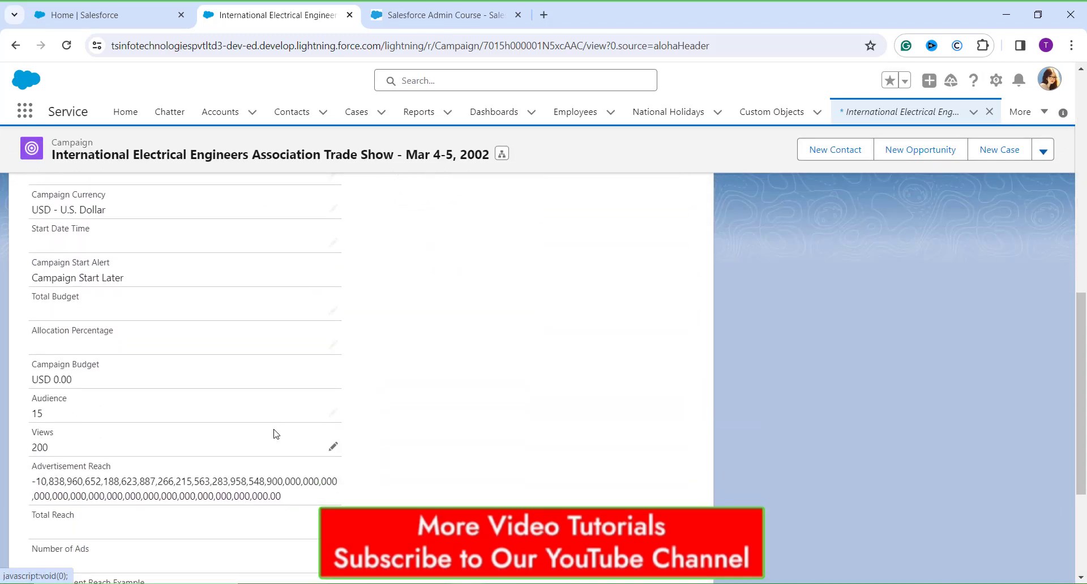
pyautogui.scroll(-3, 273, 434)
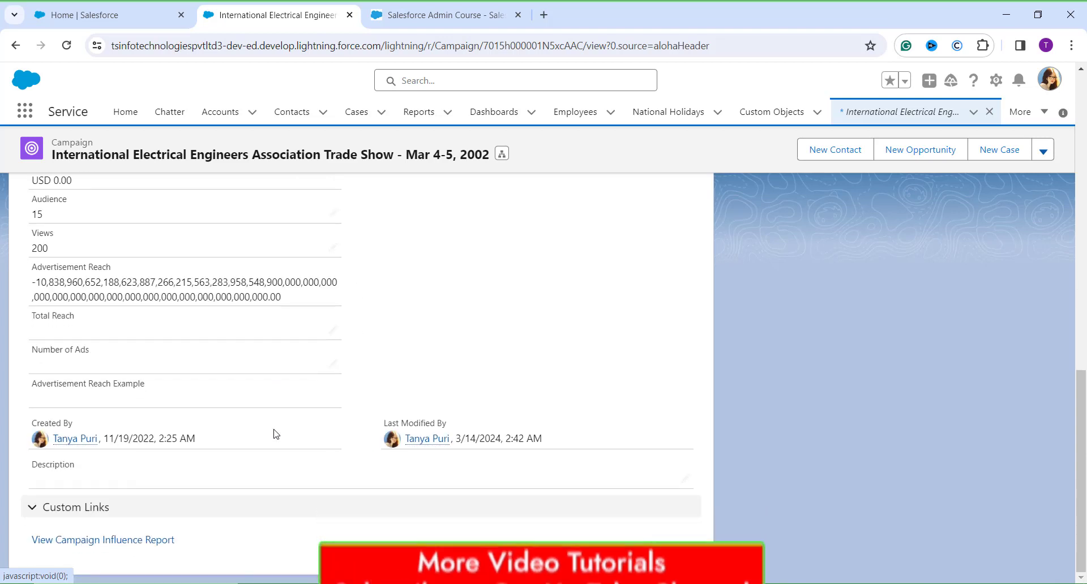
pyautogui.click(334, 331)
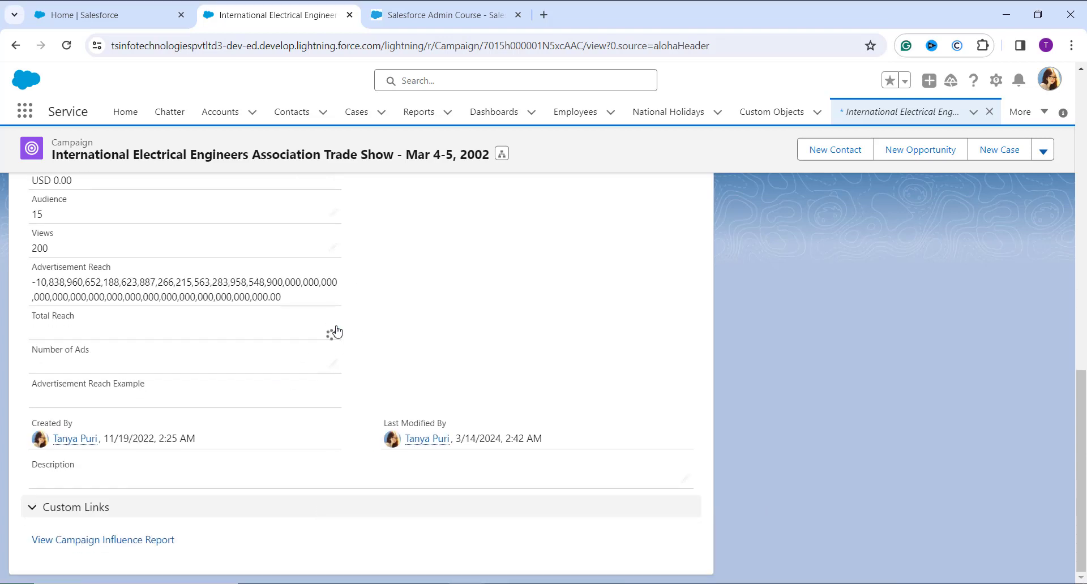
pyautogui.write('200')
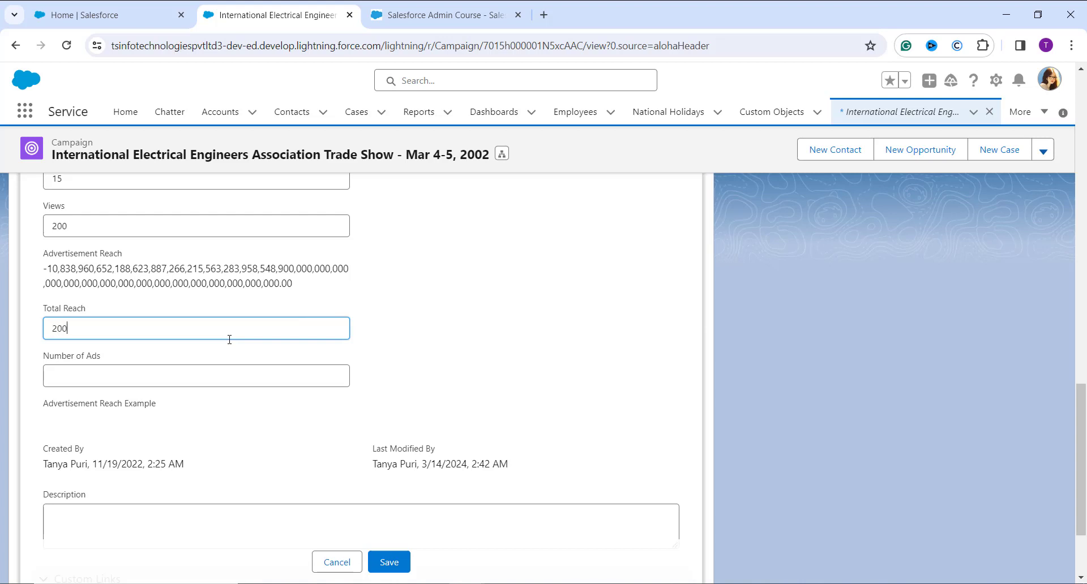
pyautogui.click(171, 373)
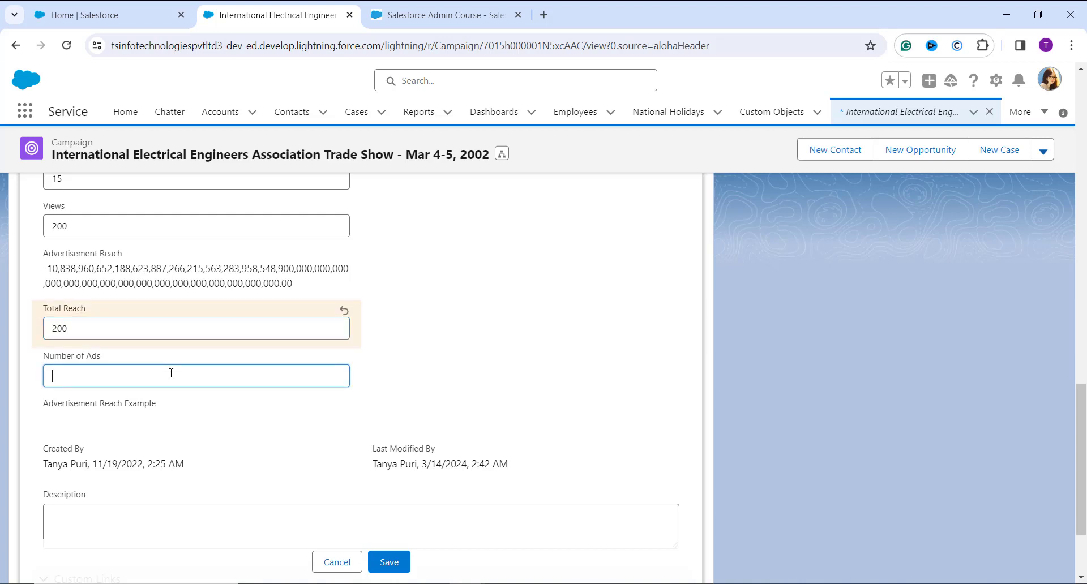
pyautogui.write('1500')
pyautogui.click(389, 562)
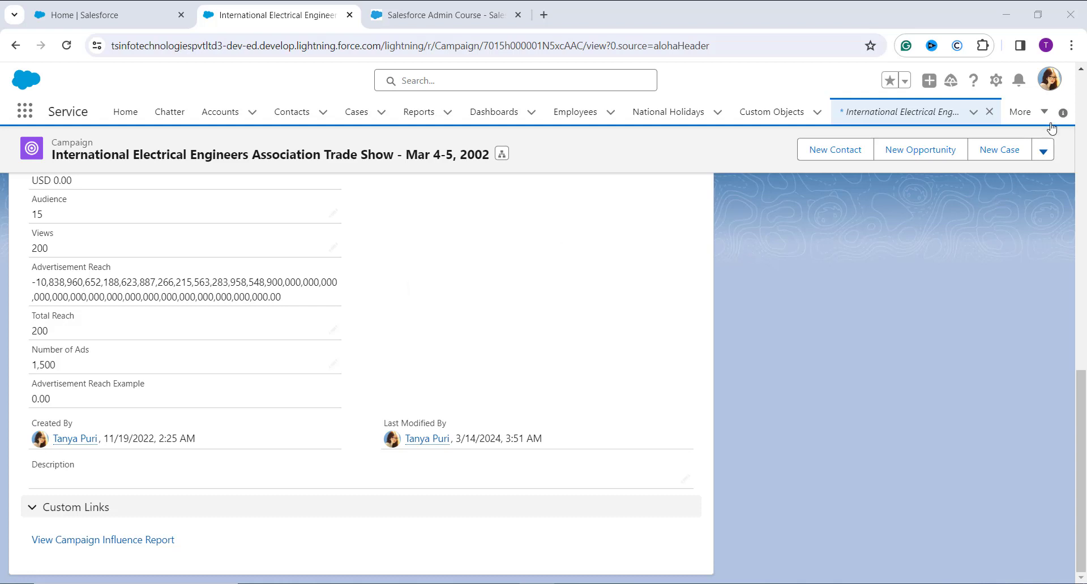
# Switch to Salesforce Classic and open its Setup page
pyautogui.click(1050, 84)
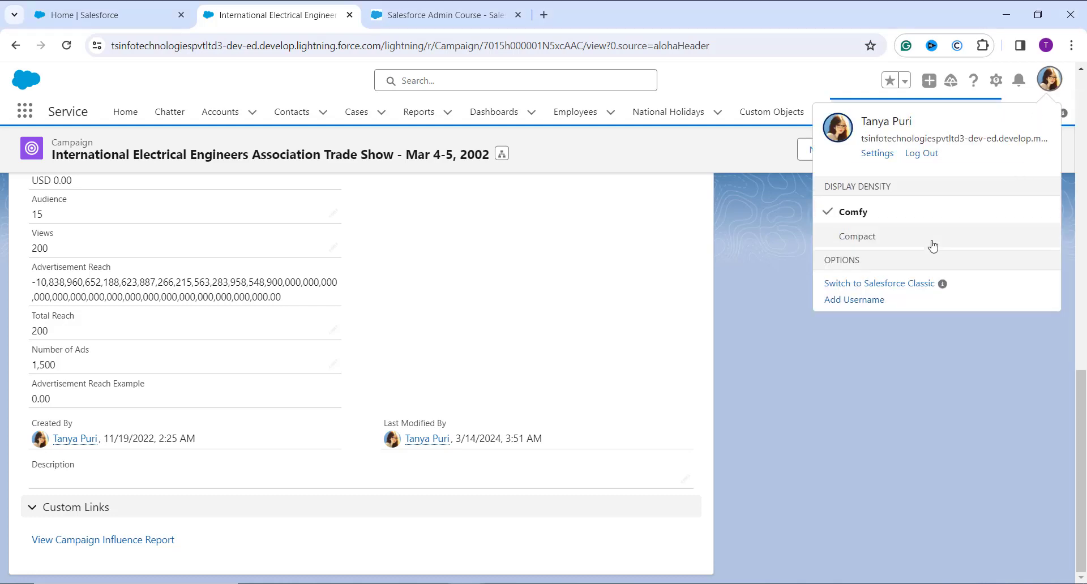
pyautogui.click(906, 291)
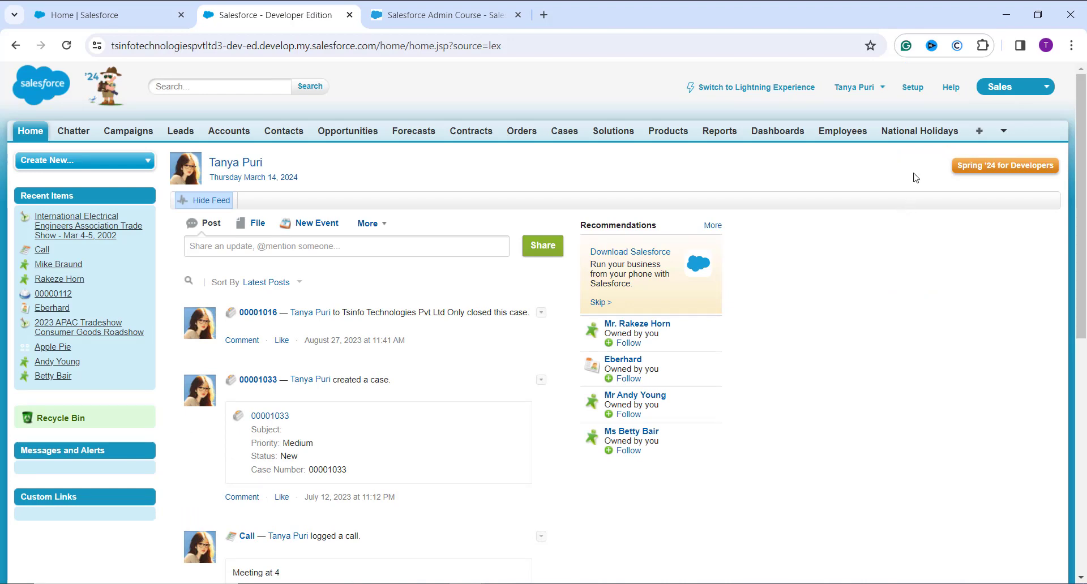
pyautogui.click(917, 88)
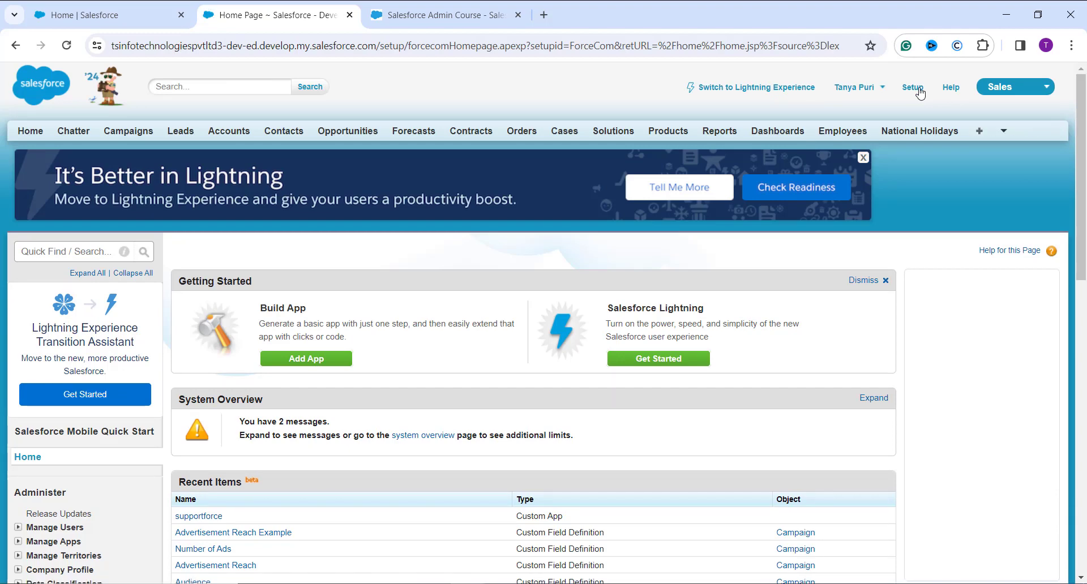
# Open the Fields page of the Leads object from the Customize section under Build
pyautogui.scroll(-9, 166, 386)
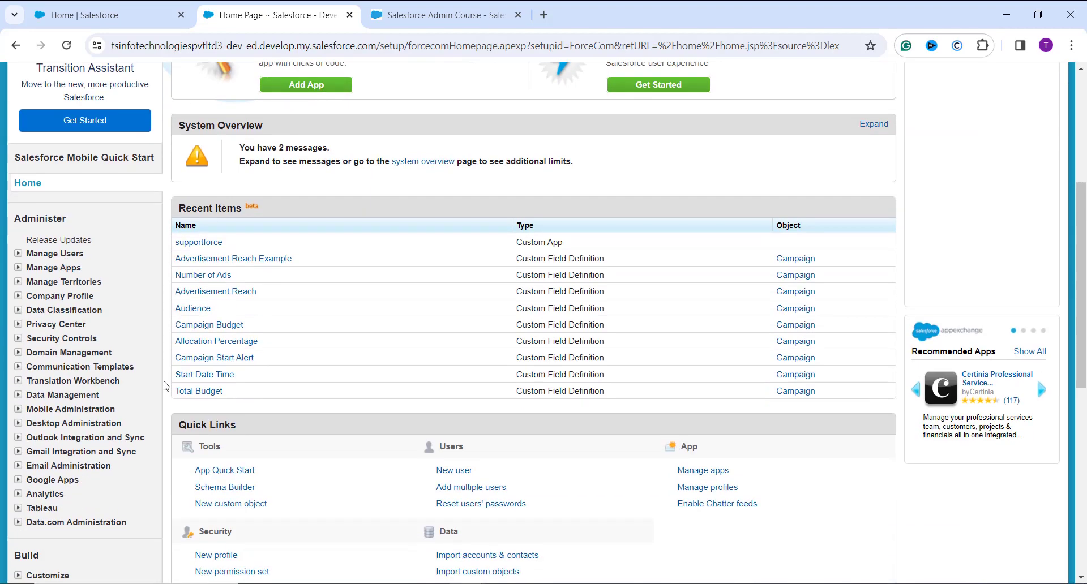
pyautogui.scroll(-3, 165, 386)
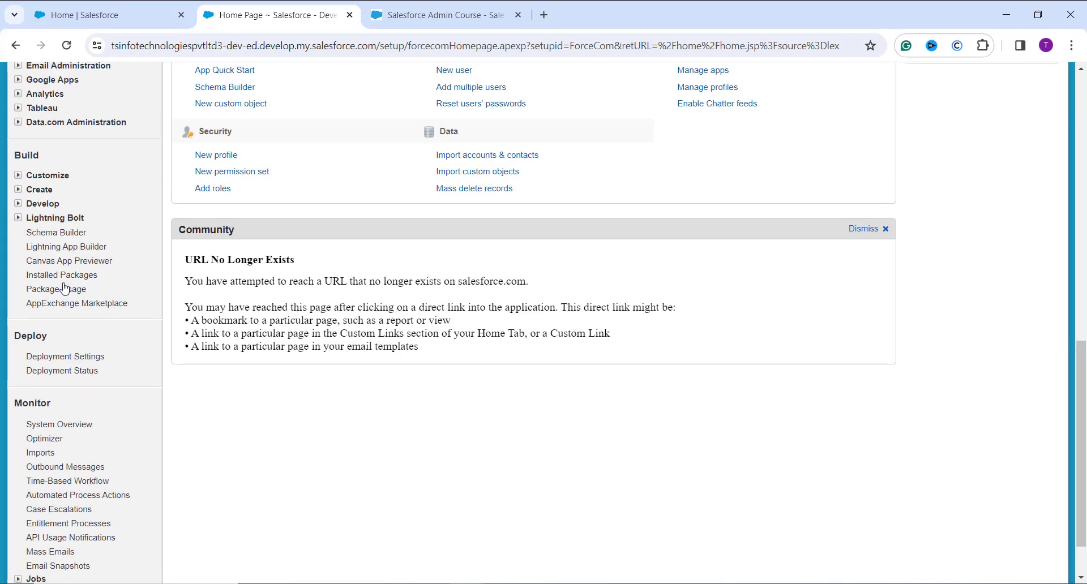
pyautogui.click(18, 176)
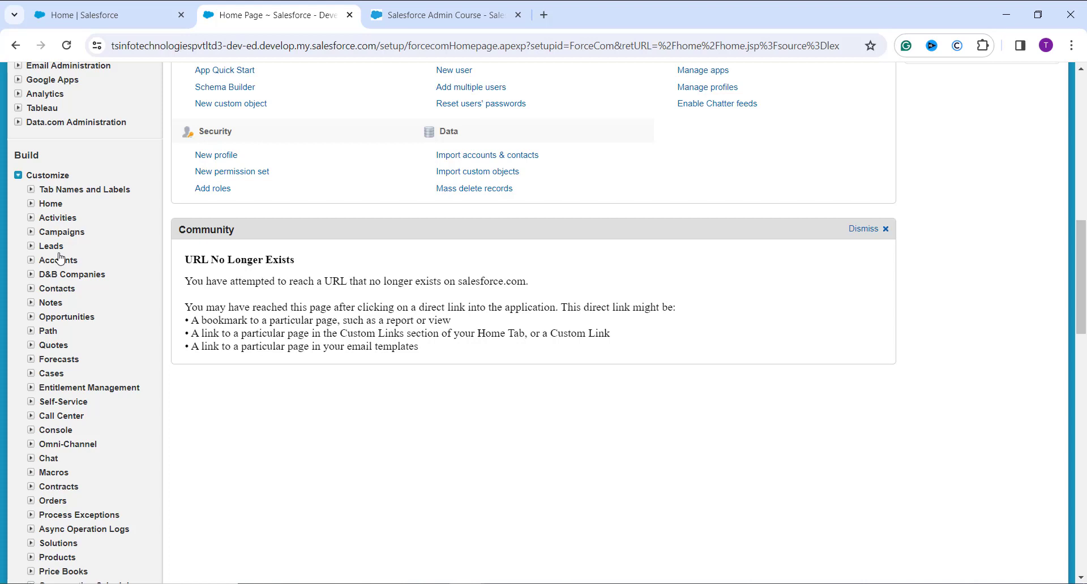
pyautogui.click(31, 247)
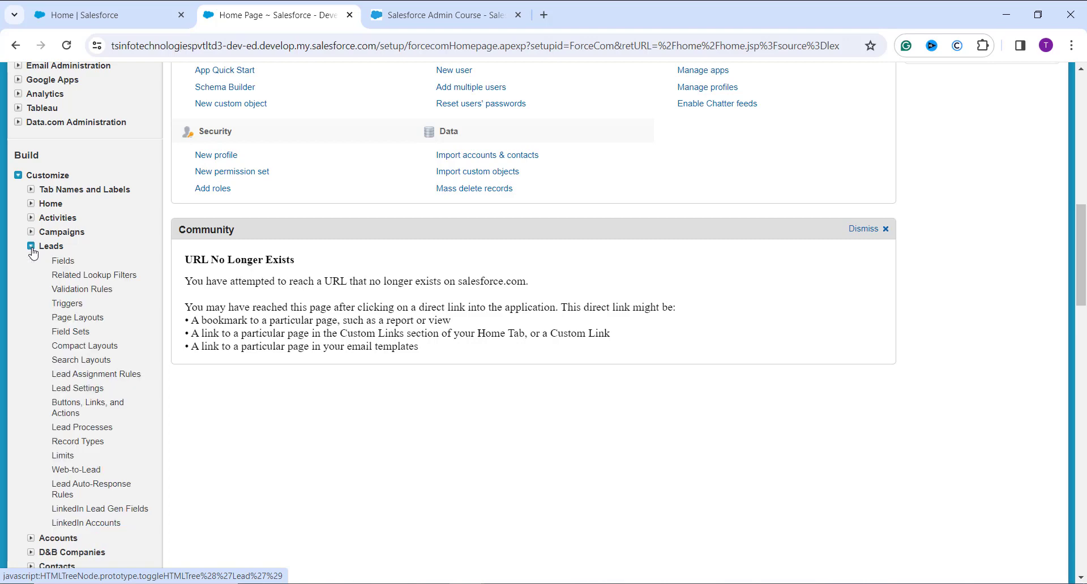
pyautogui.click(63, 261)
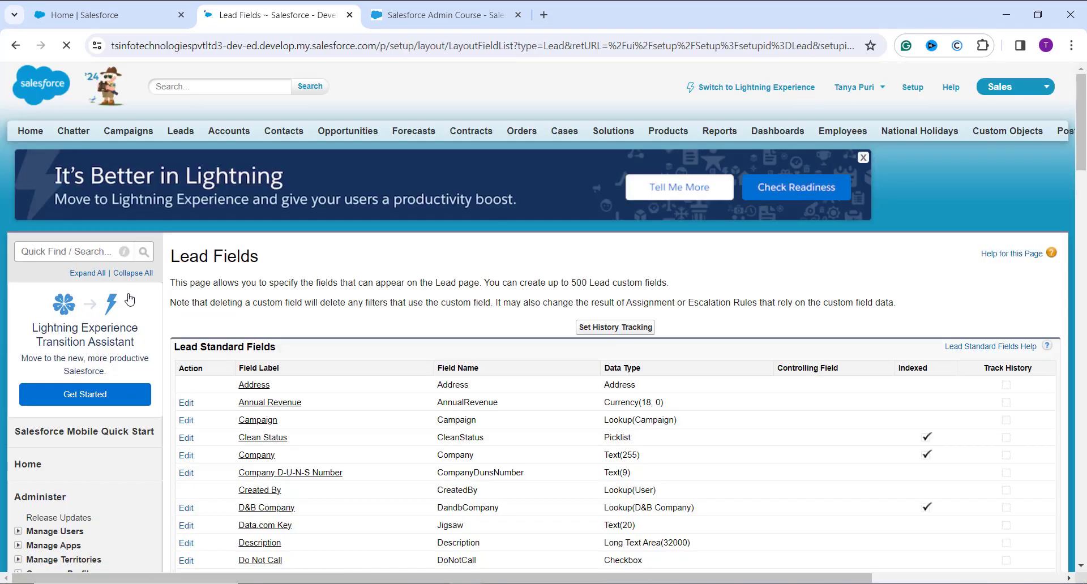
# Start a new custom field on the Lead object, choose Formula as its data type, and continue to the output type
pyautogui.scroll(-1, 285, 390)
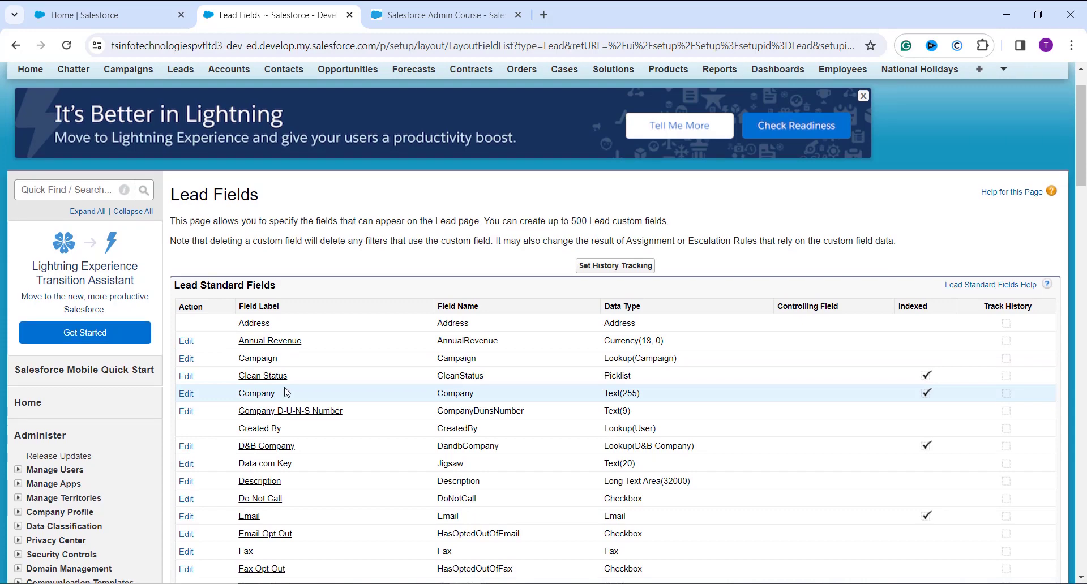
pyautogui.scroll(-1, 286, 393)
pyautogui.scroll(-8, 286, 392)
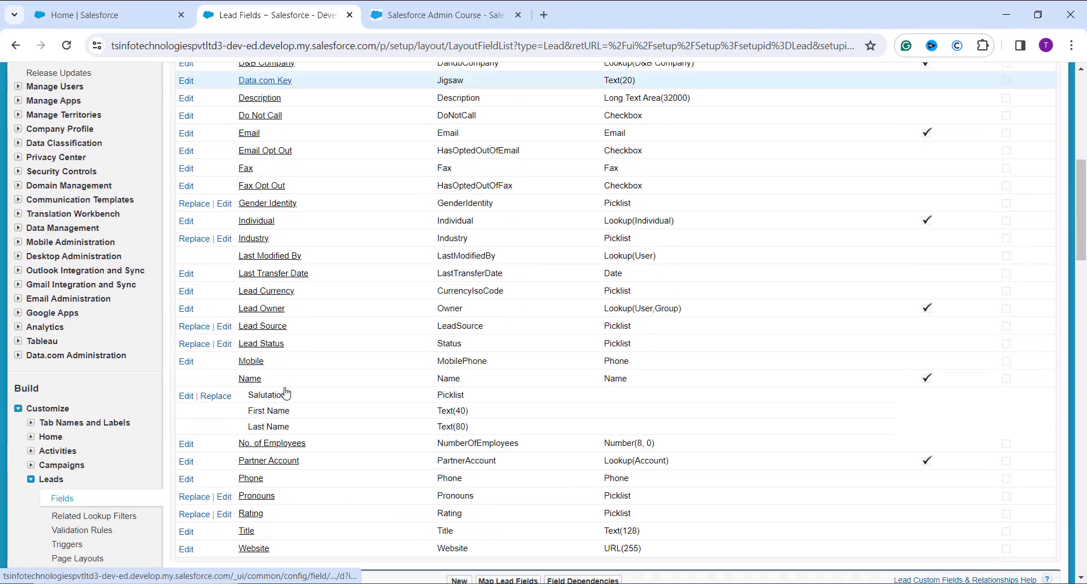
pyautogui.scroll(-5, 285, 392)
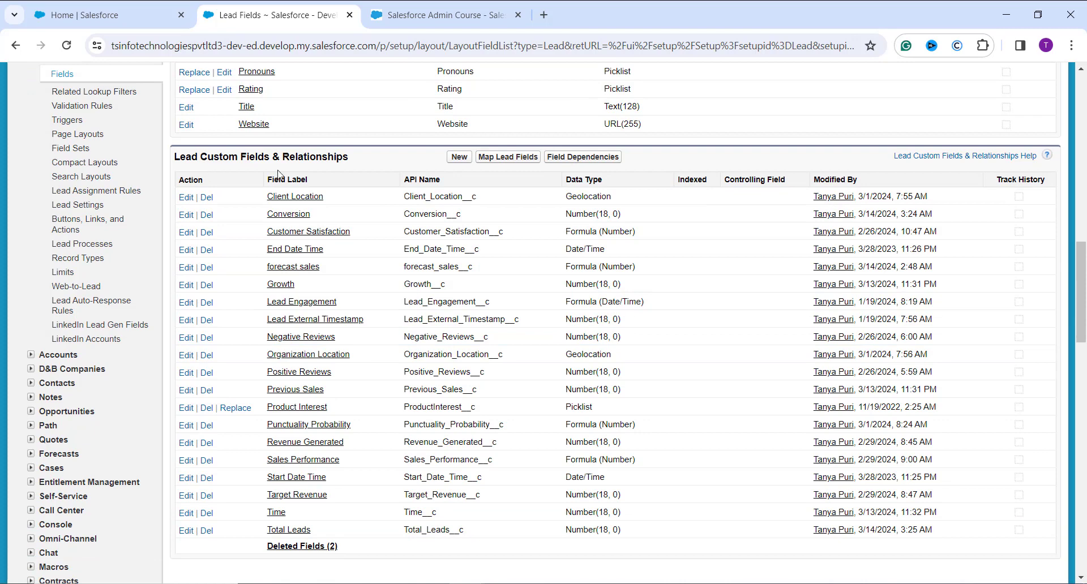
pyautogui.click(459, 164)
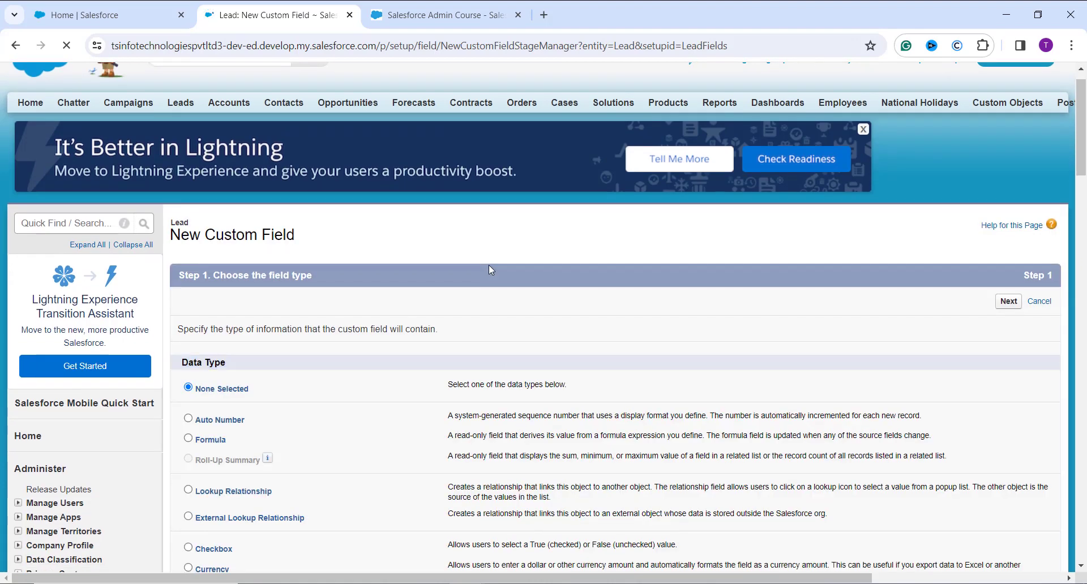
pyautogui.scroll(-1, 488, 265)
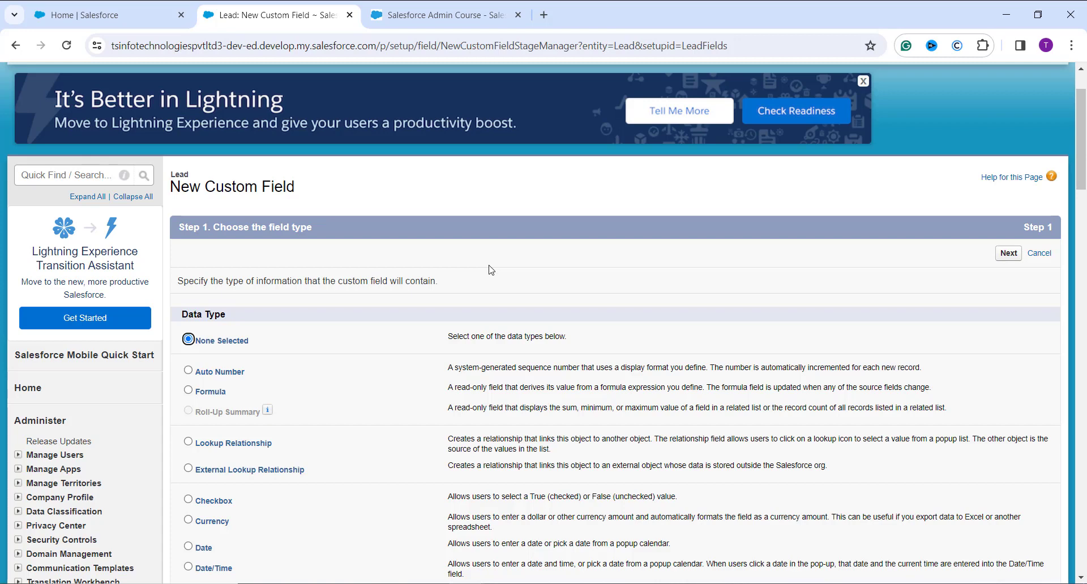
pyautogui.click(204, 395)
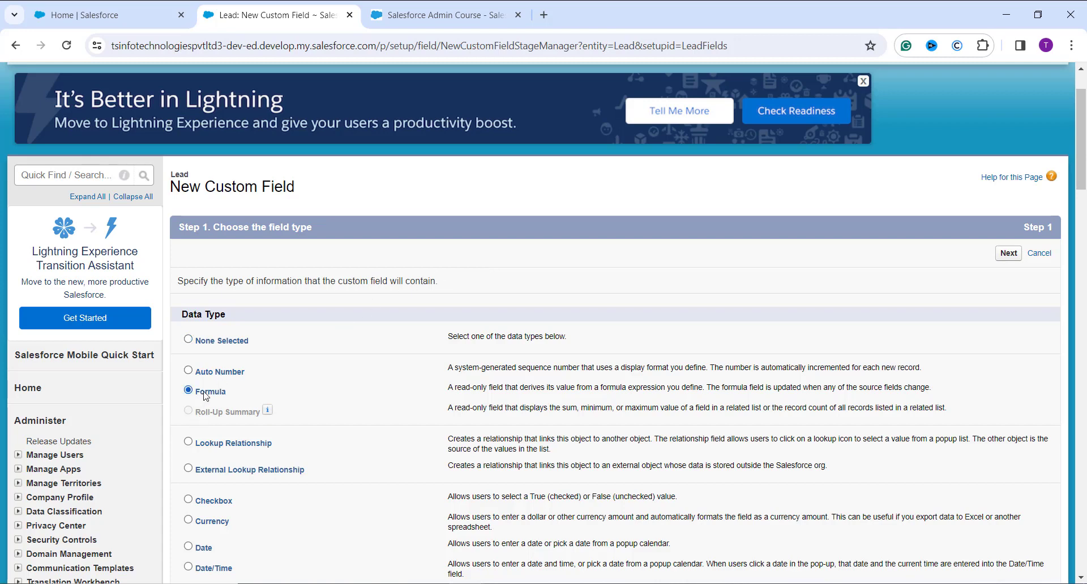
pyautogui.click(1008, 253)
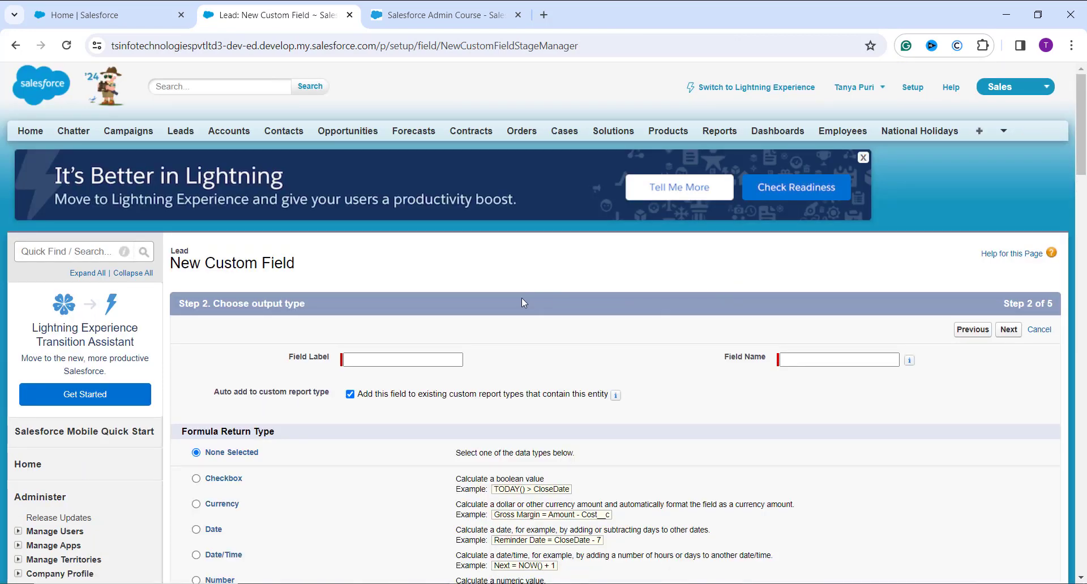
# Label the new field "lead conversion rate" and let the field name lead_conversion_rate fill in
pyautogui.click(421, 358)
pyautogui.write('lead con')
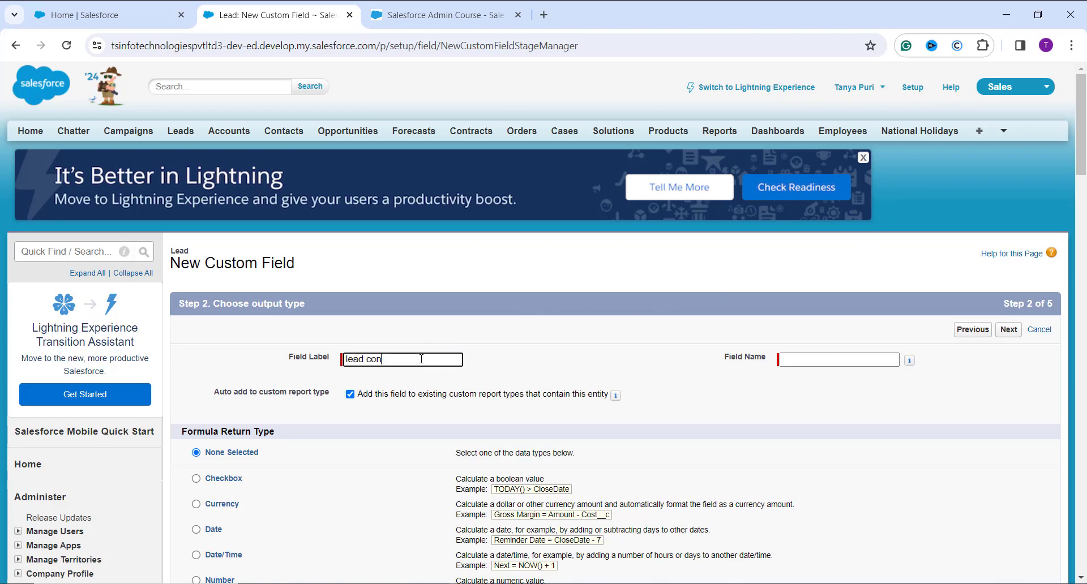
pyautogui.write('version rate')
pyautogui.click(717, 434)
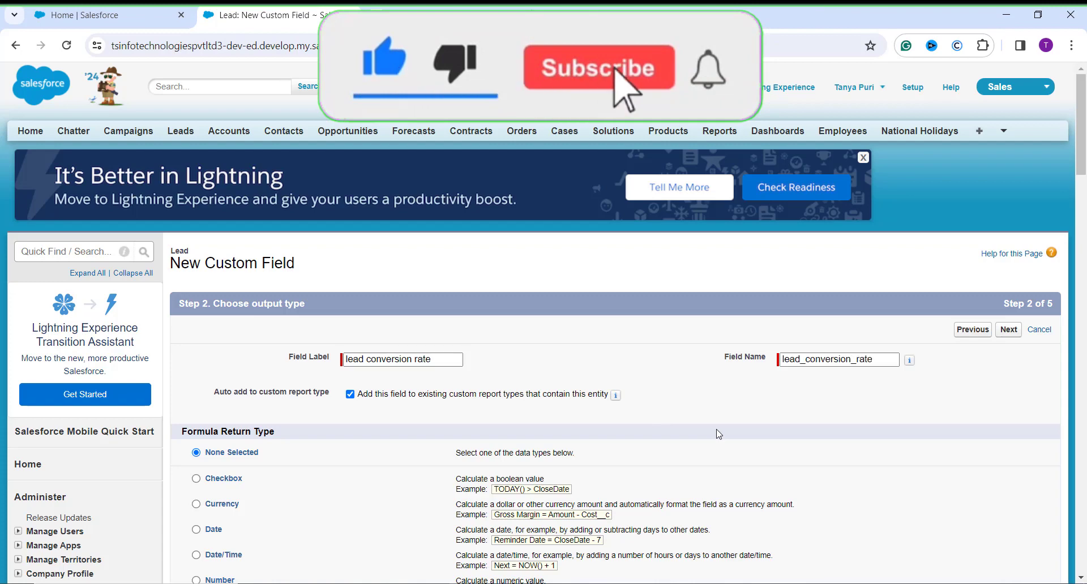
# Give the field the Number return type with 0 decimal places and continue to the formula entry
pyautogui.scroll(-1, 719, 434)
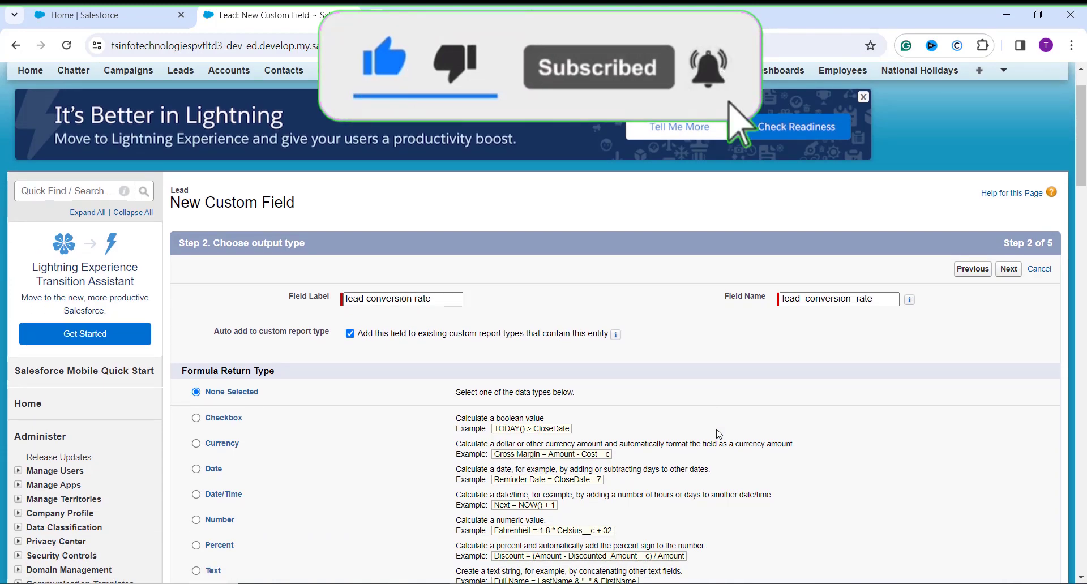
pyautogui.scroll(-2, 717, 434)
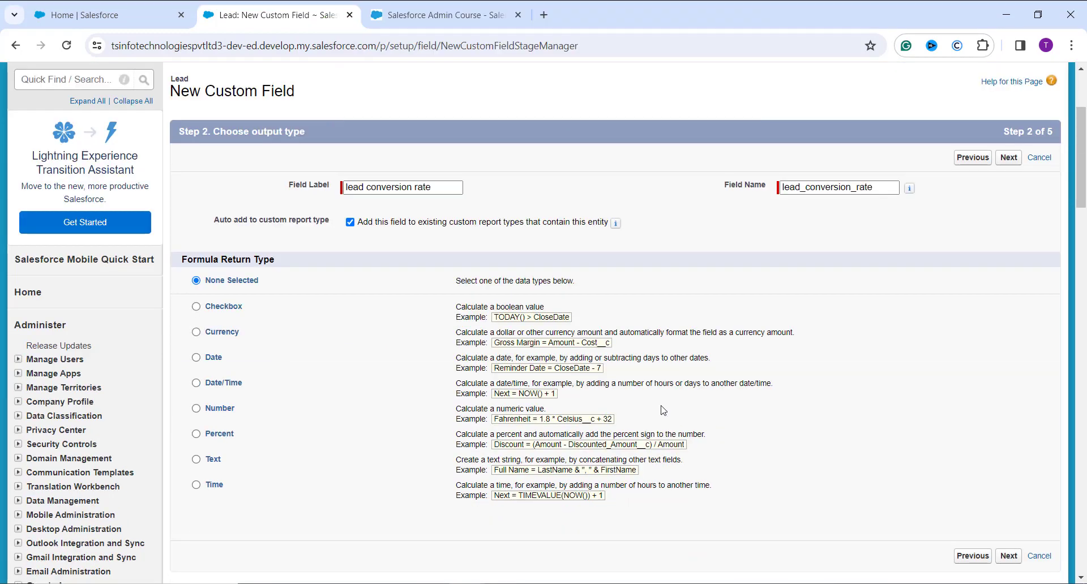
pyautogui.click(229, 408)
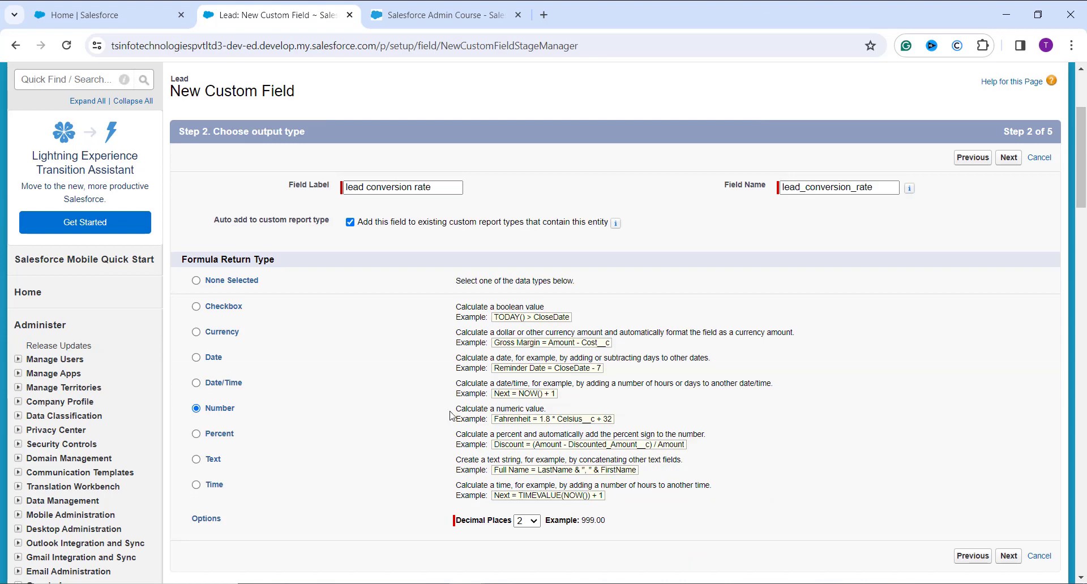
pyautogui.scroll(-1, 452, 417)
pyautogui.click(535, 445)
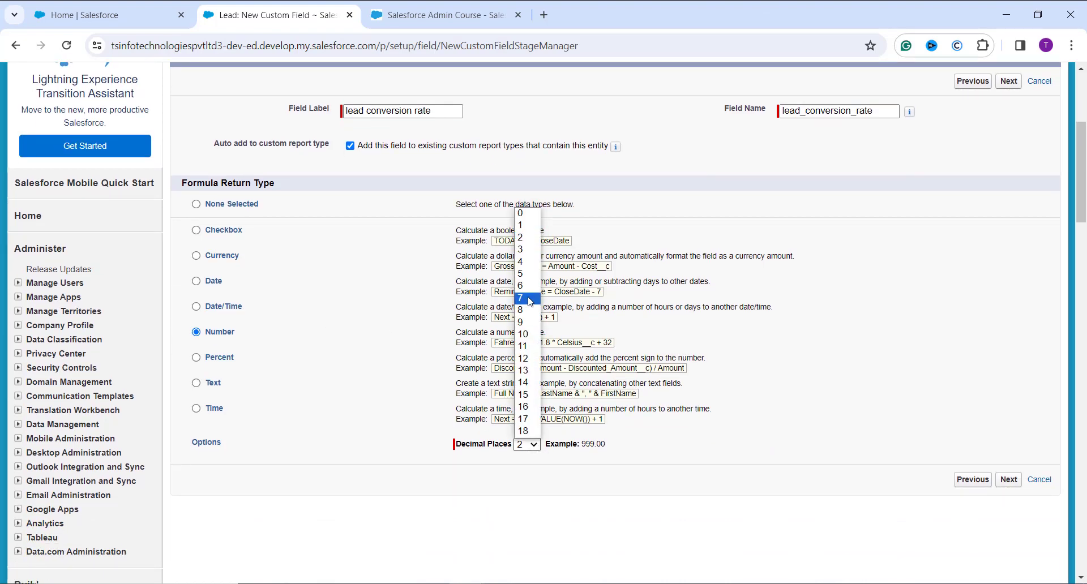
pyautogui.click(521, 213)
pyautogui.scroll(3, 752, 357)
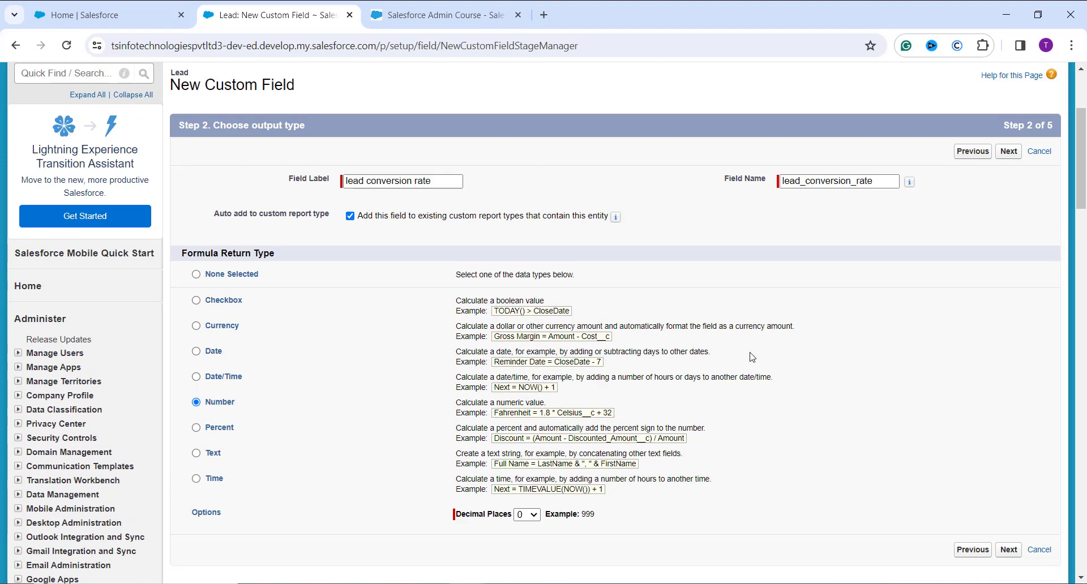
pyautogui.click(1009, 269)
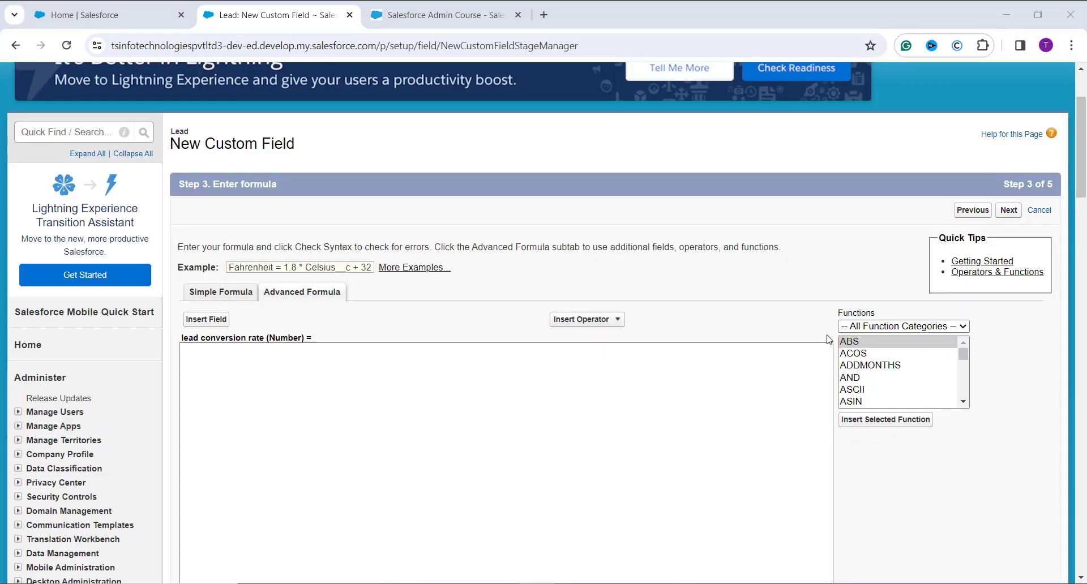
# Look through the Math functions, the available operators and the insertable Lead fields in the formula editor without inserting any
pyautogui.click(941, 327)
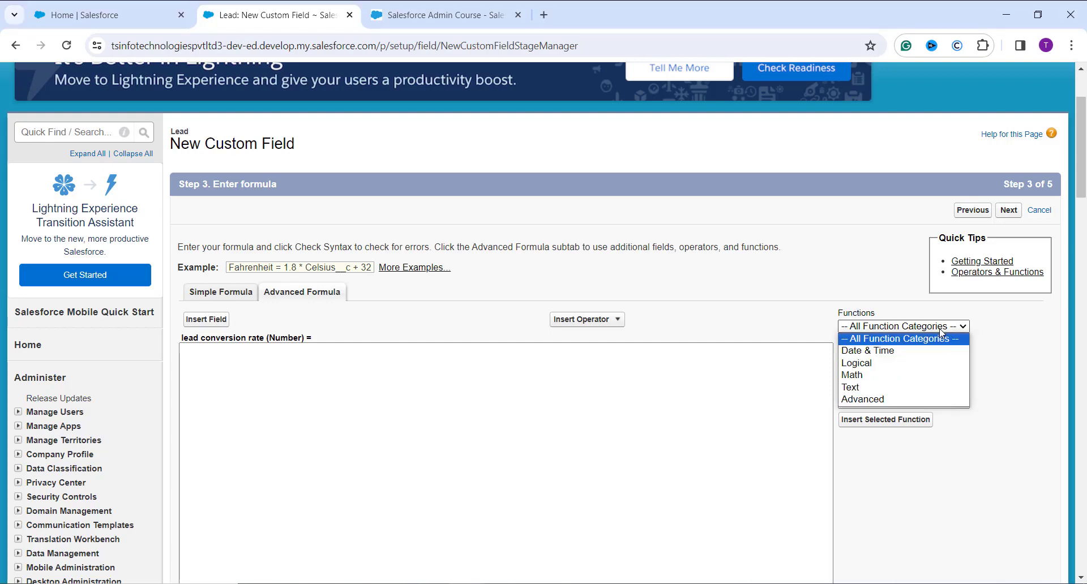
pyautogui.click(927, 376)
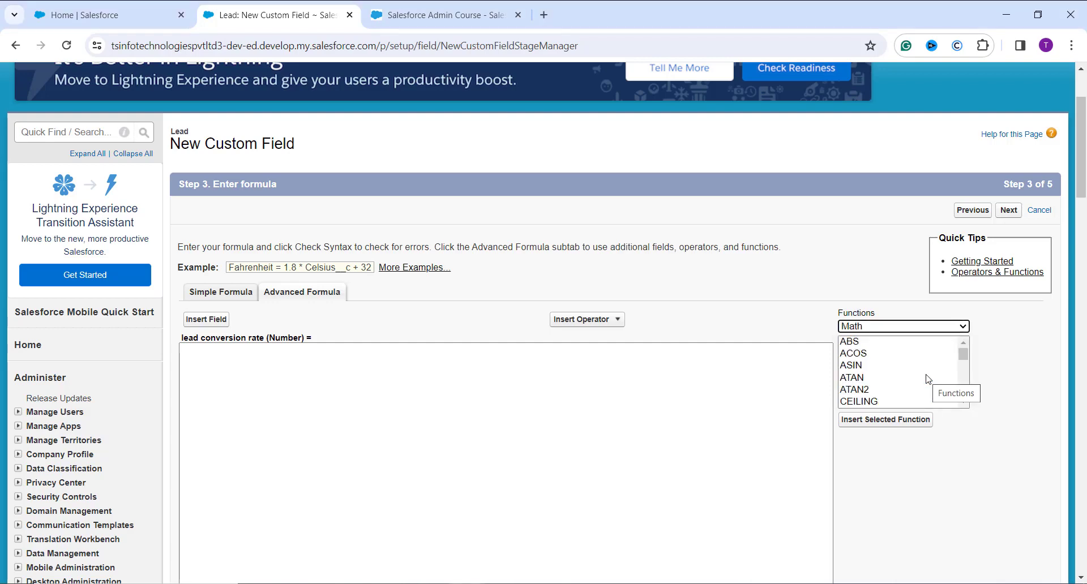
pyautogui.scroll(-2, 927, 379)
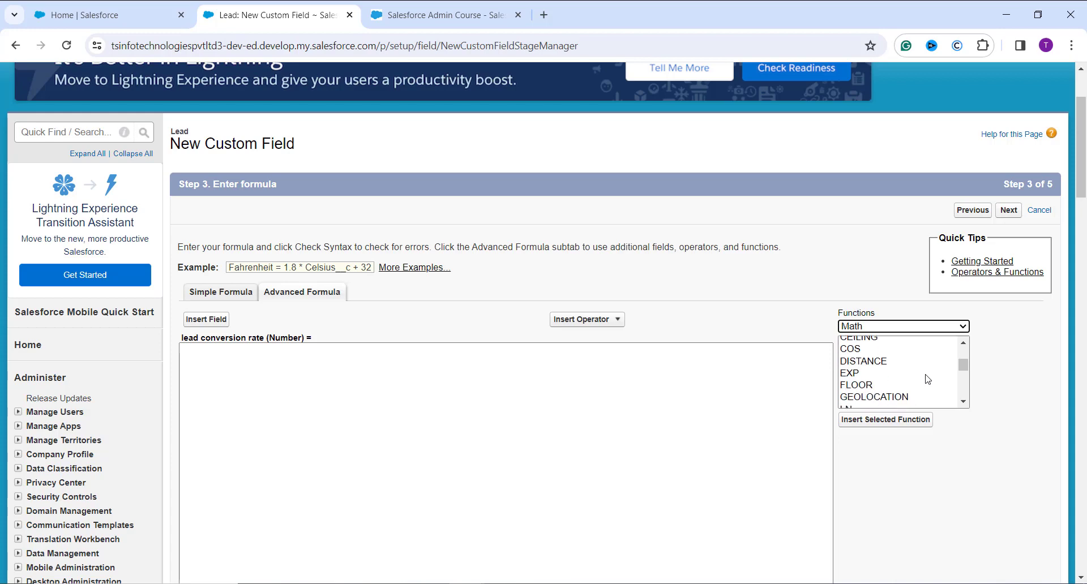
pyautogui.click(678, 390)
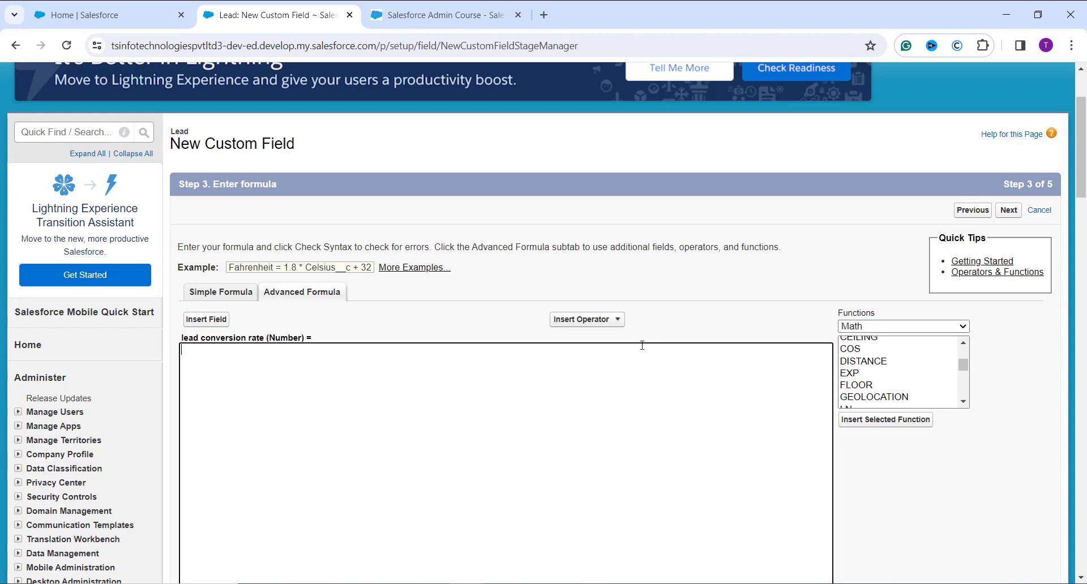
pyautogui.click(615, 320)
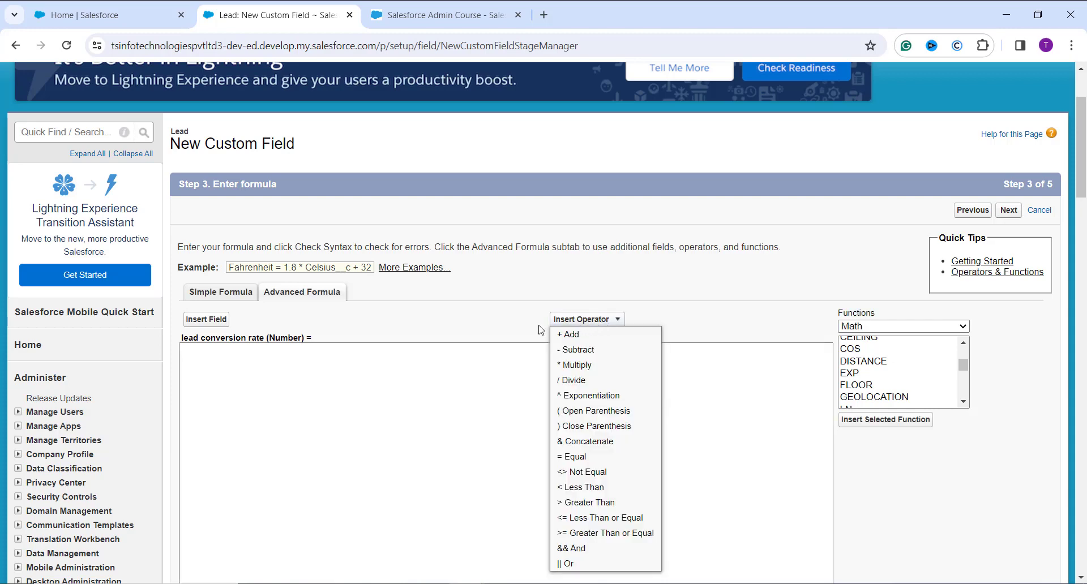
pyautogui.click(387, 358)
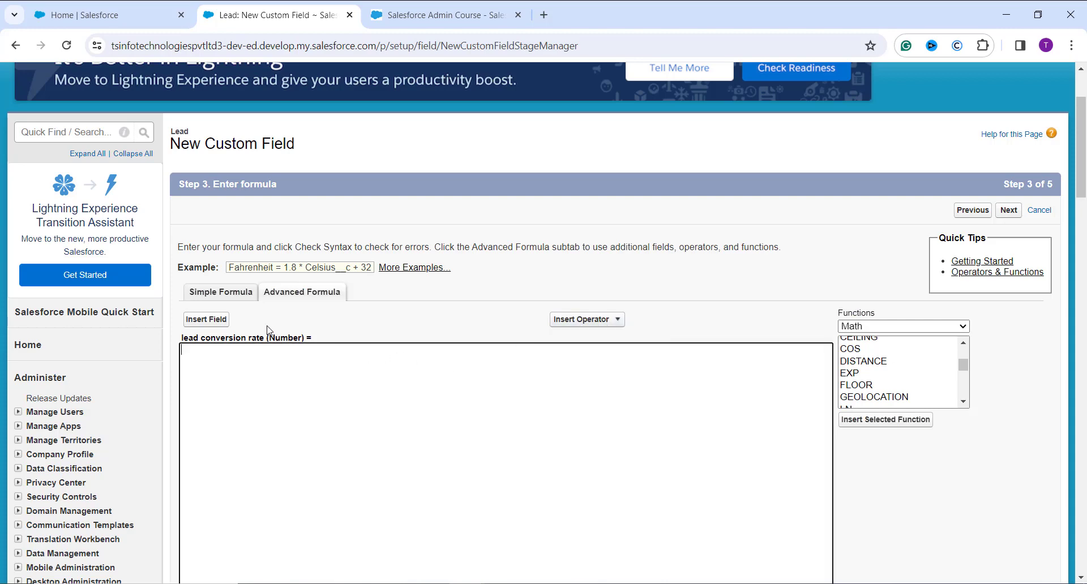
pyautogui.click(218, 323)
pyautogui.click(387, 308)
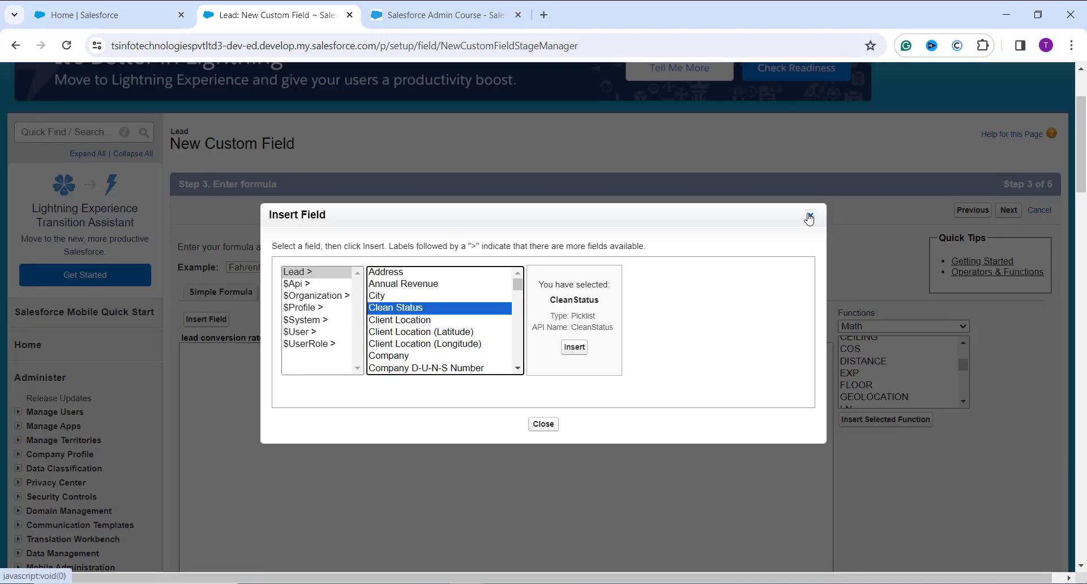
pyautogui.click(809, 217)
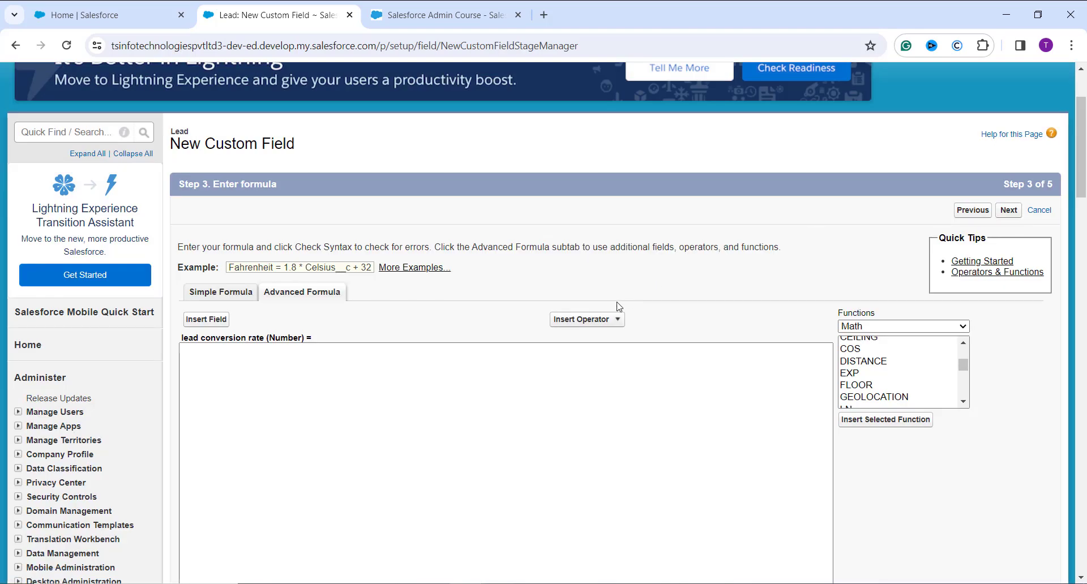
# Enter the formula FLOOR(Conversion__c / Total_Leads__c * 100) for lead conversion rate and check its syntax
pyautogui.scroll(-1, 525, 337)
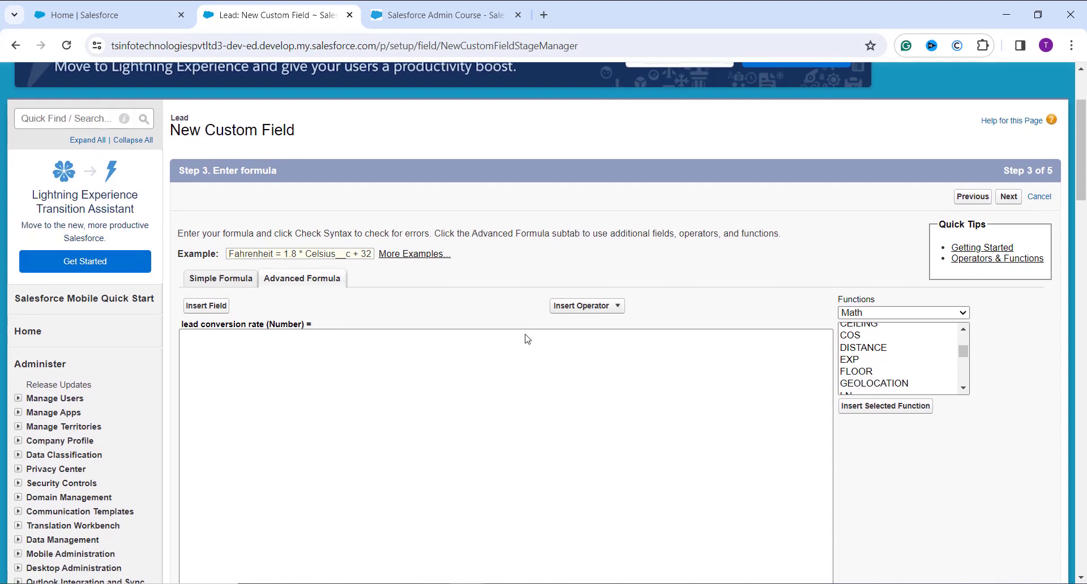
pyautogui.scroll(-1, 404, 344)
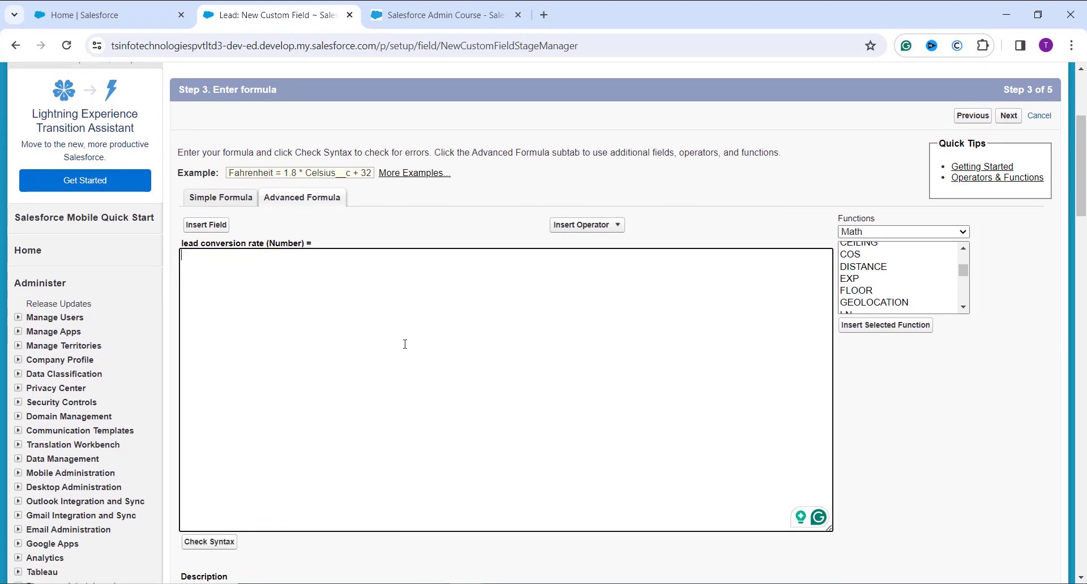
pyautogui.click(404, 343)
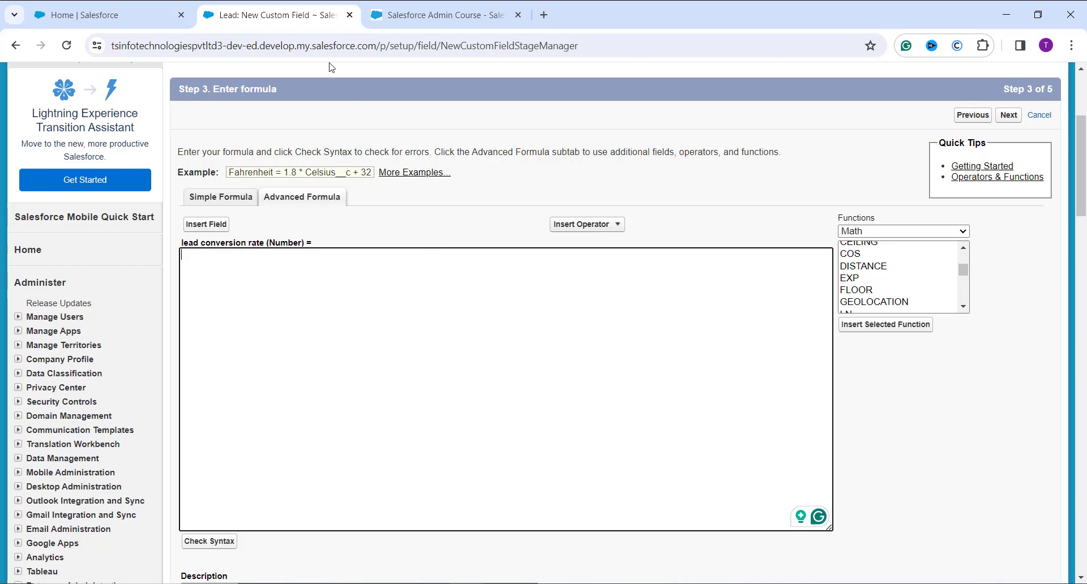
pyautogui.write('FLOOR(Conversion__c / Total_Leads__c * 100)')
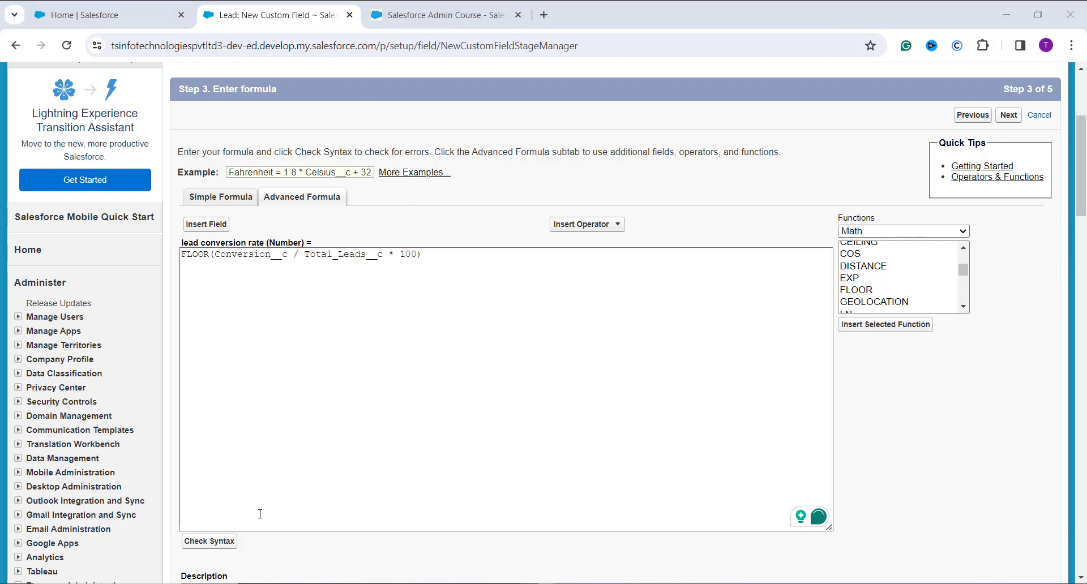
pyautogui.click(224, 543)
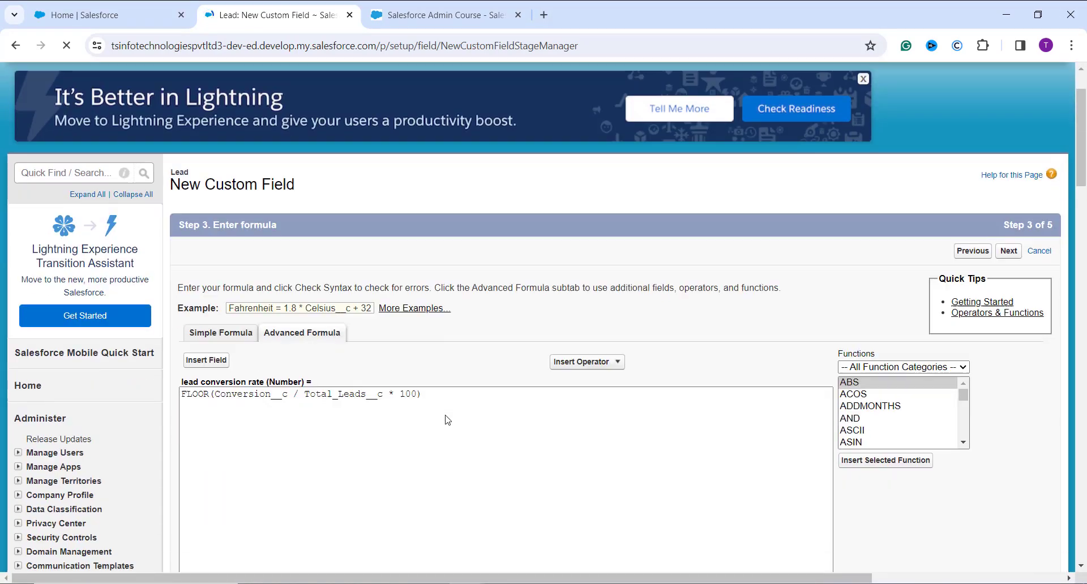
# Keep blank fields treated as zeroes, accept the default field-level security and page layouts, and save the new Lead field
pyautogui.scroll(-4, 447, 419)
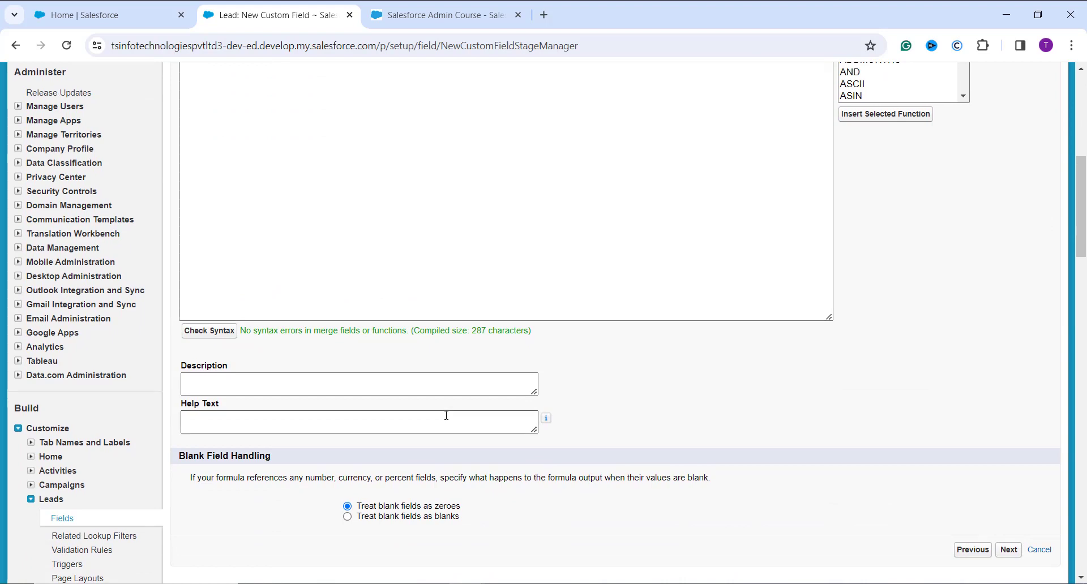
pyautogui.scroll(4, 446, 415)
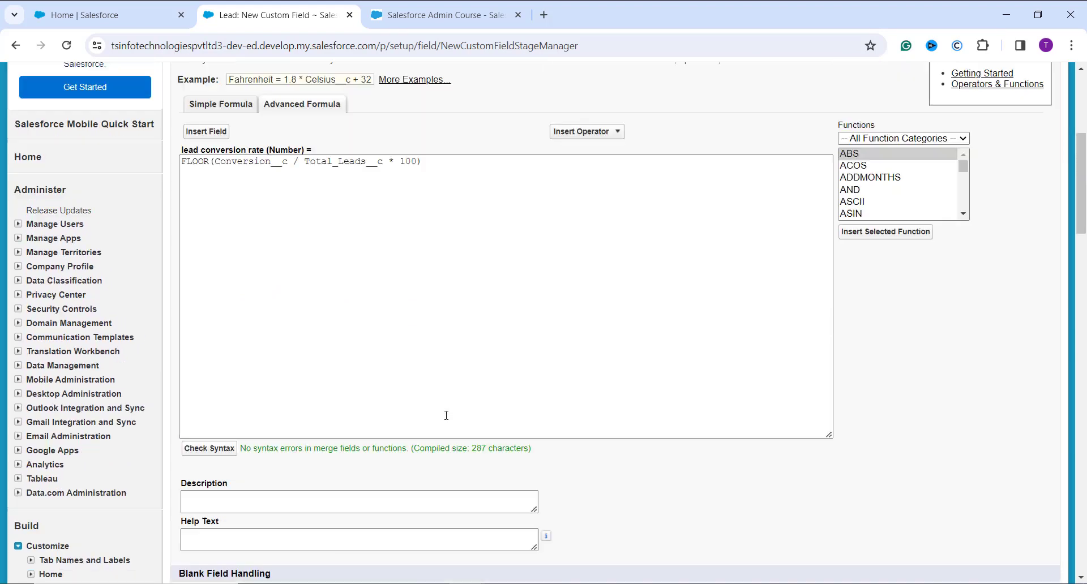
pyautogui.scroll(-4, 447, 414)
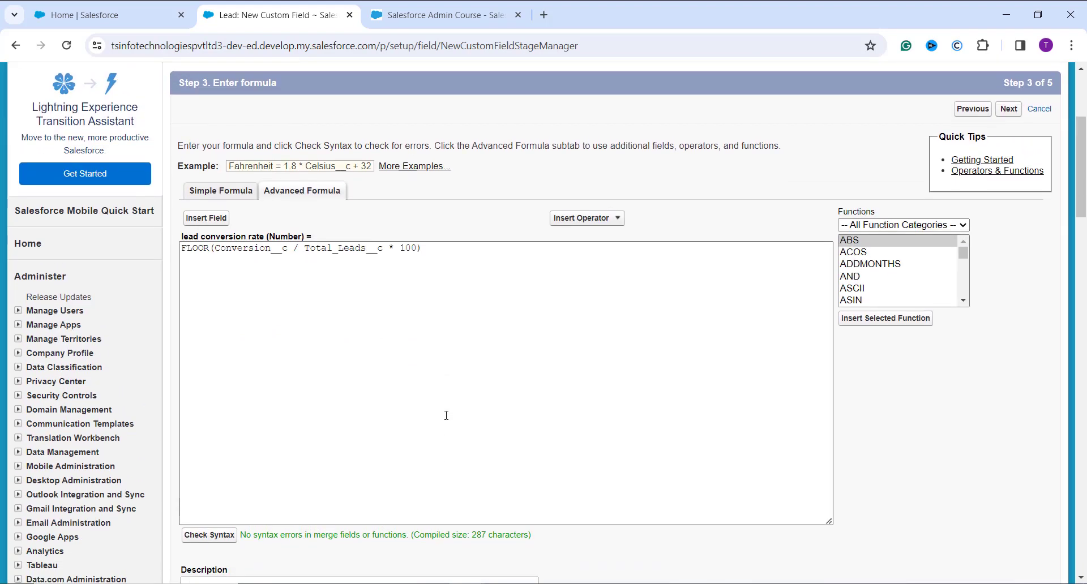
pyautogui.scroll(-1, 447, 414)
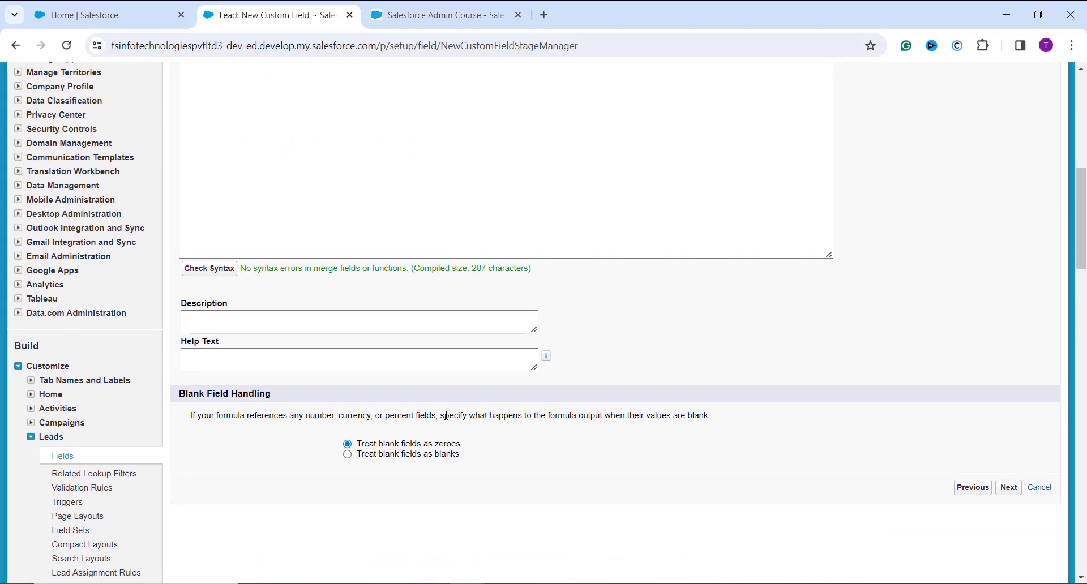
pyautogui.scroll(10, 651, 361)
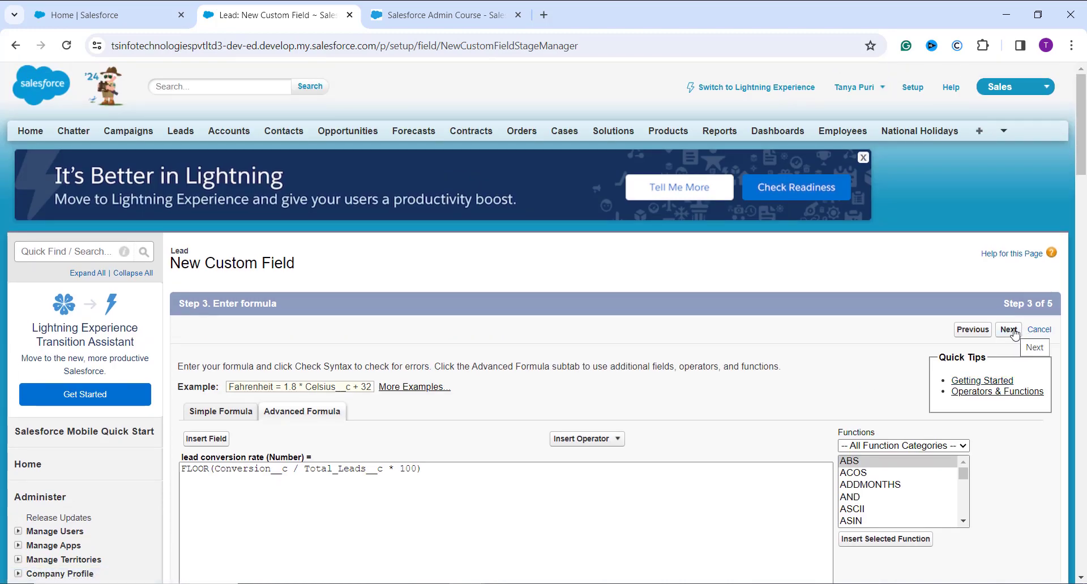
pyautogui.click(1013, 332)
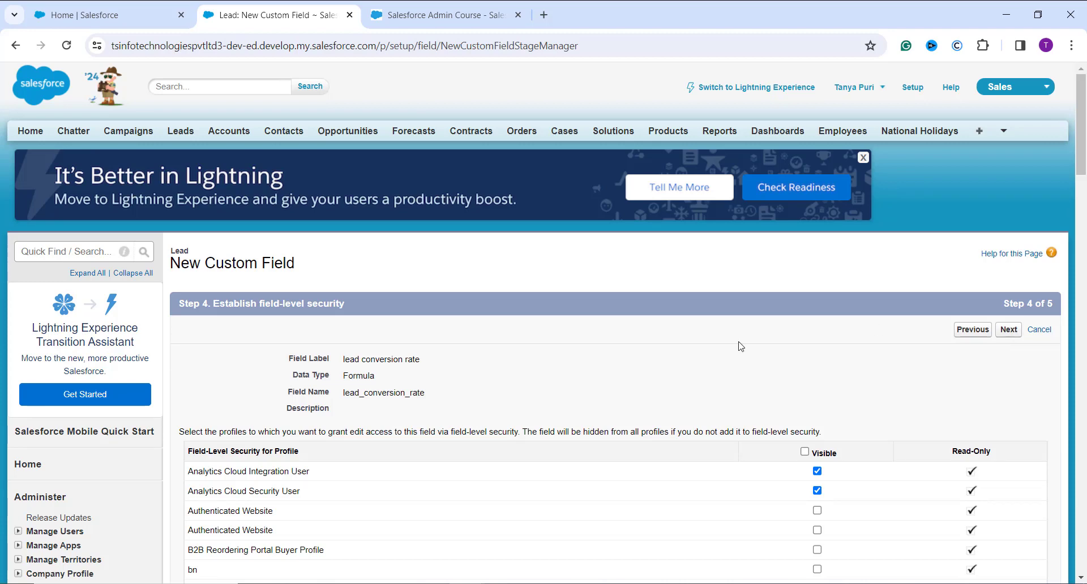
pyautogui.scroll(-2, 530, 382)
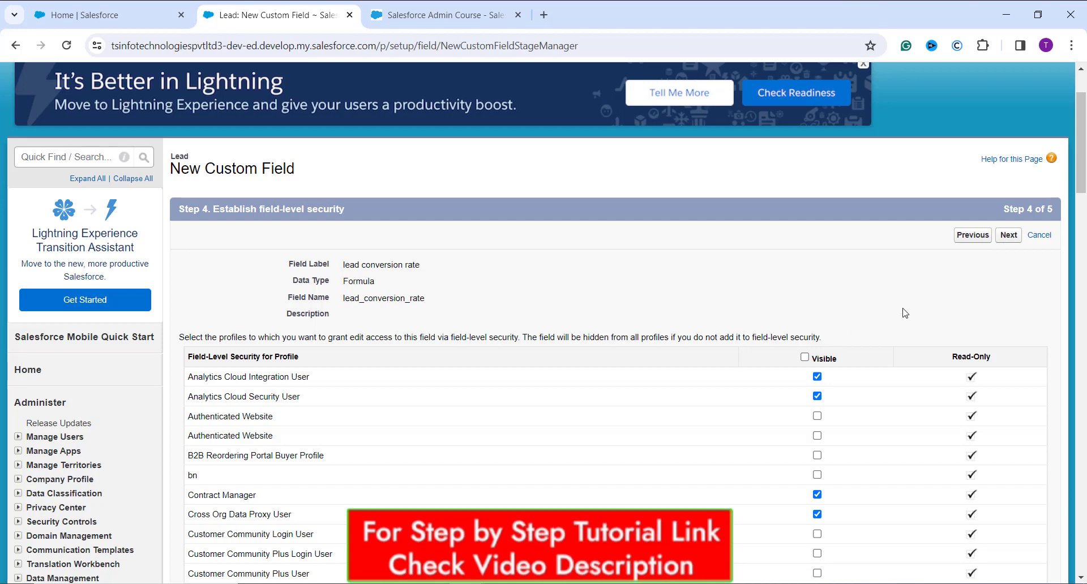
pyautogui.click(1006, 235)
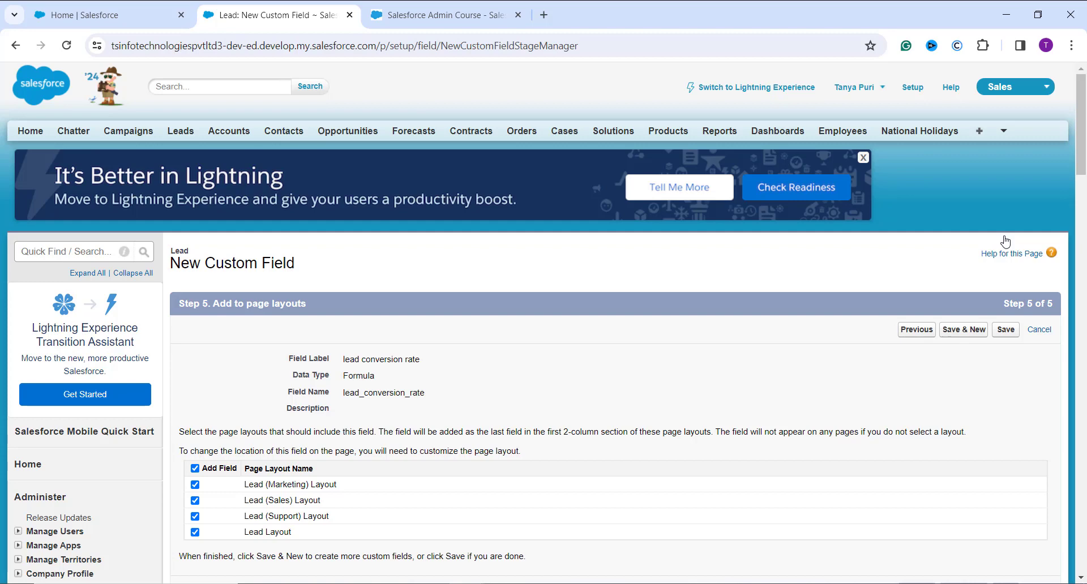
pyautogui.click(1006, 330)
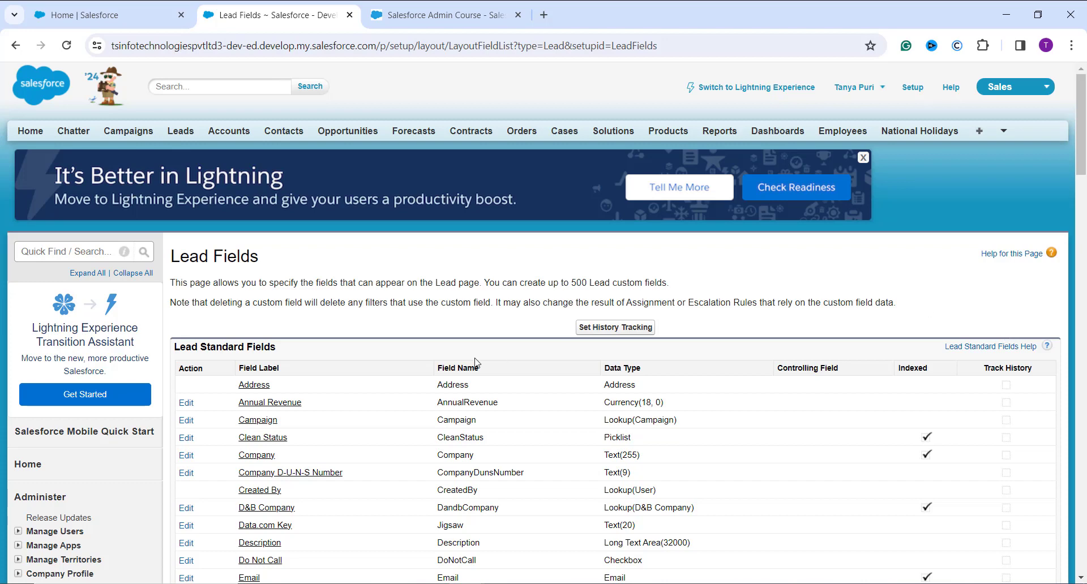
# Open the lead record for the company Dickenson plc from the recent leads
pyautogui.click(182, 131)
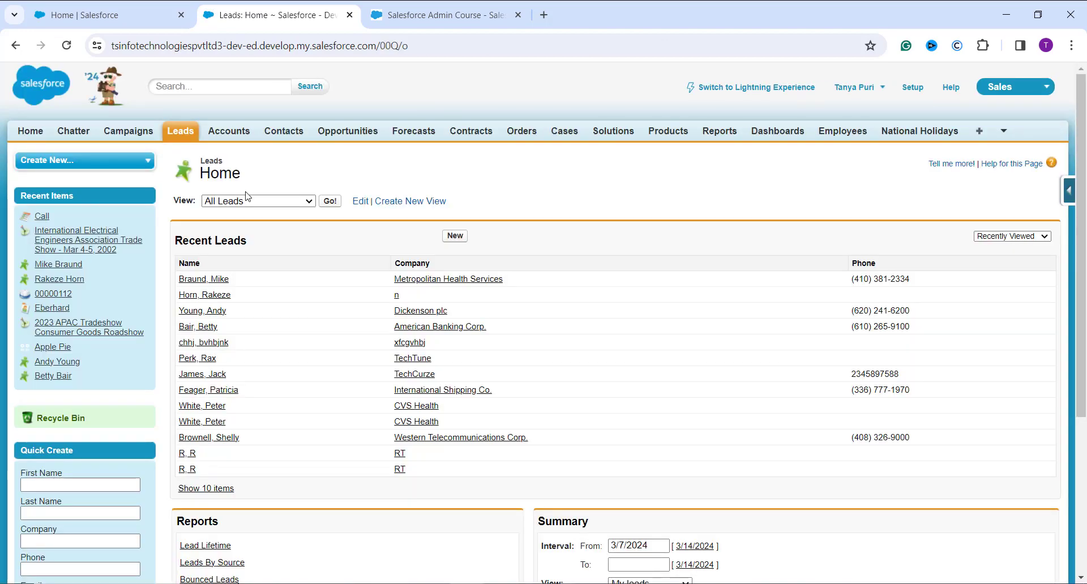
pyautogui.click(212, 315)
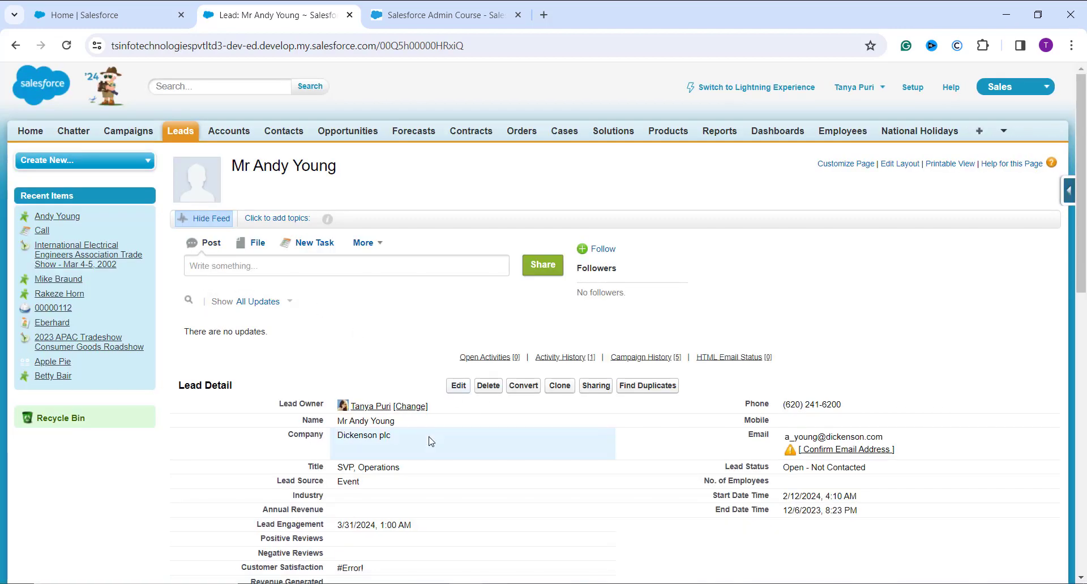
# Set the lead's Conversion to 8000 and Total Leads to 200, save the record, and check its lead conversion rate
pyautogui.scroll(-3, 430, 441)
pyautogui.scroll(-3, 432, 441)
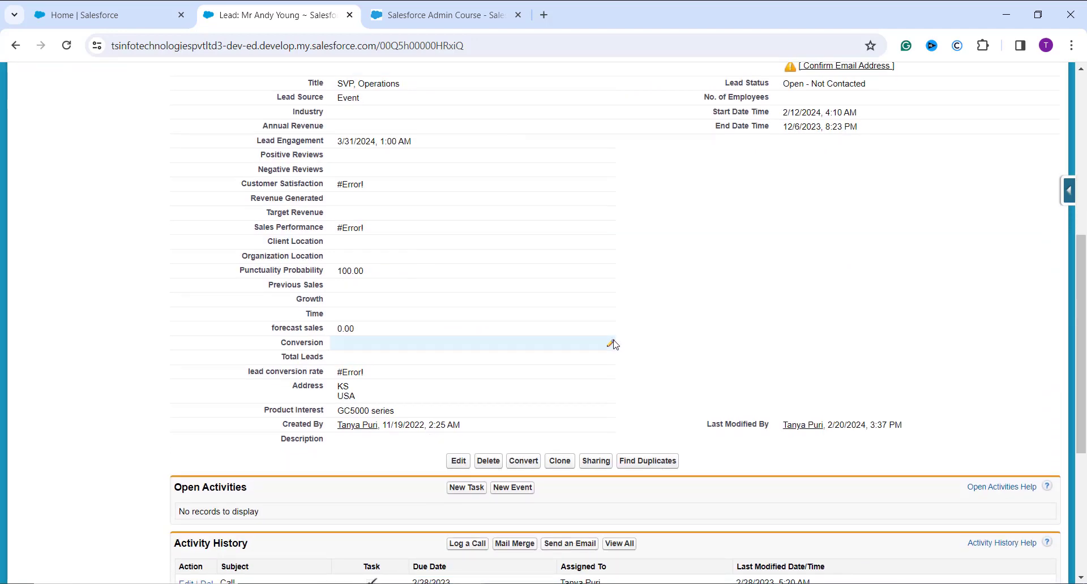
pyautogui.click(612, 343)
pyautogui.write('800')
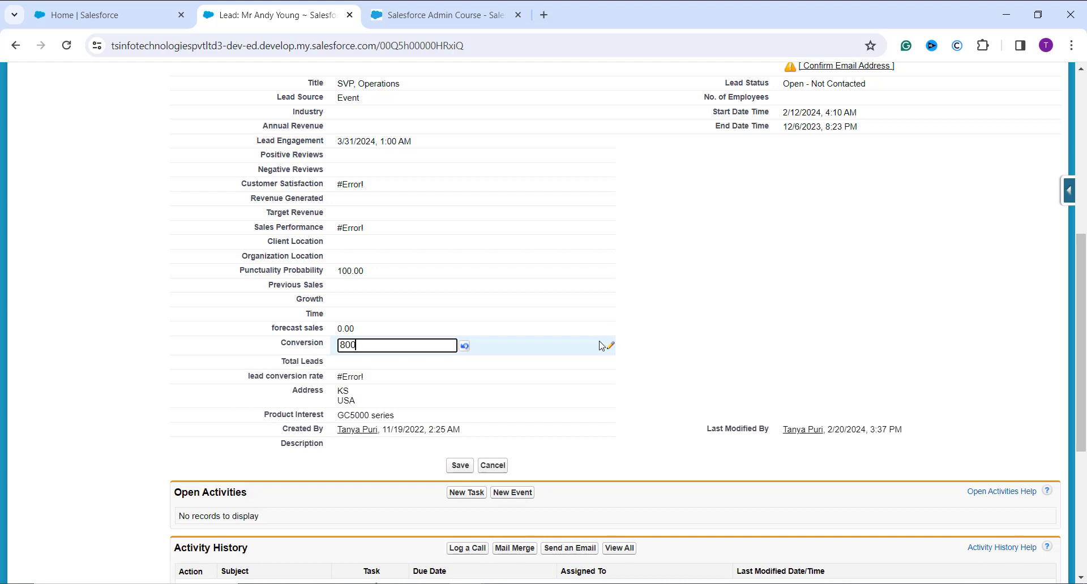
pyautogui.write('0')
pyautogui.doubleClick(569, 363)
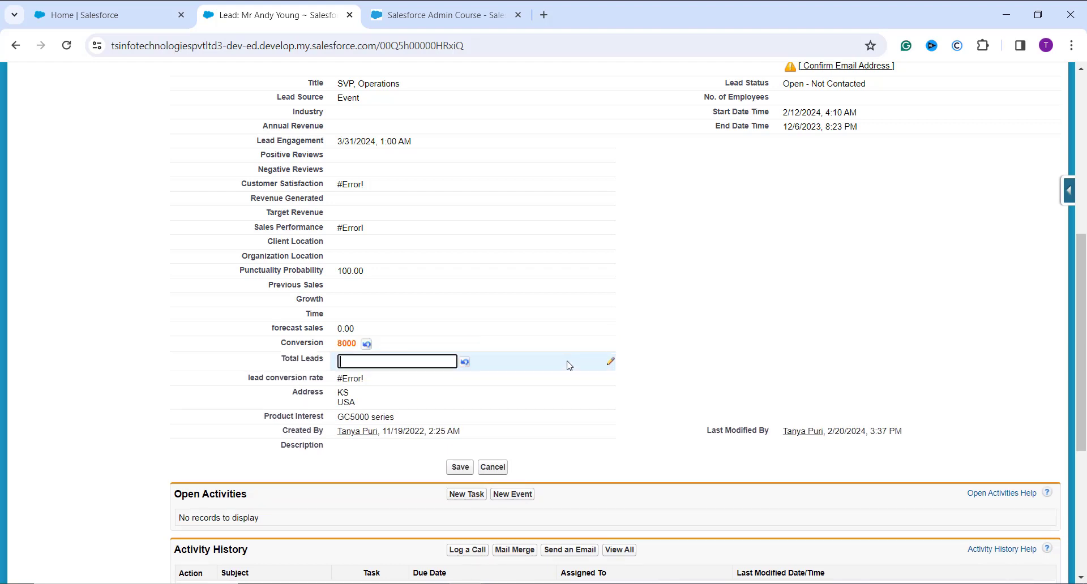
pyautogui.write('200')
pyautogui.click(461, 468)
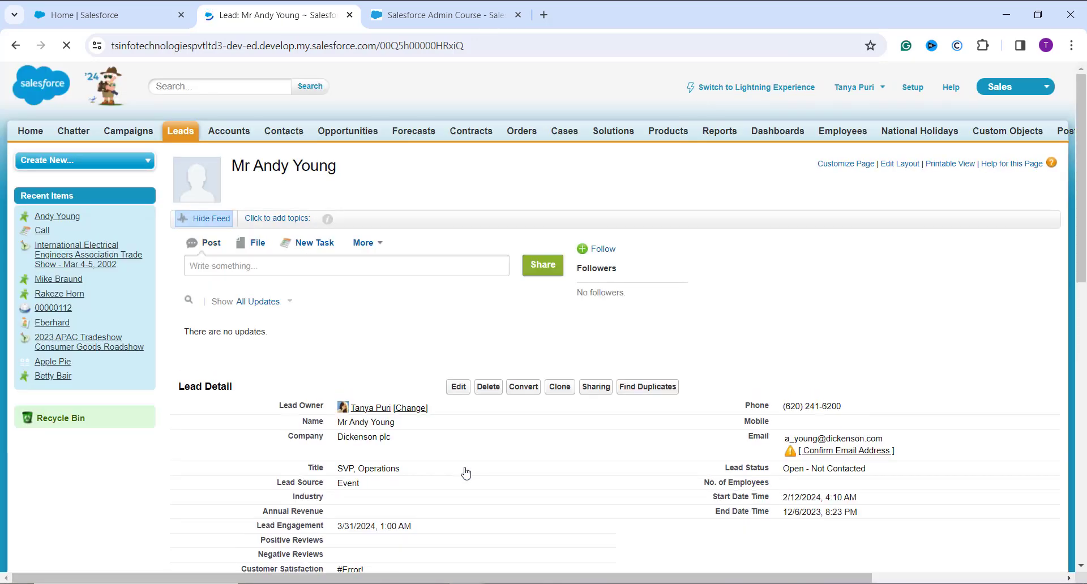
pyautogui.scroll(-3, 466, 473)
pyautogui.scroll(-2, 465, 473)
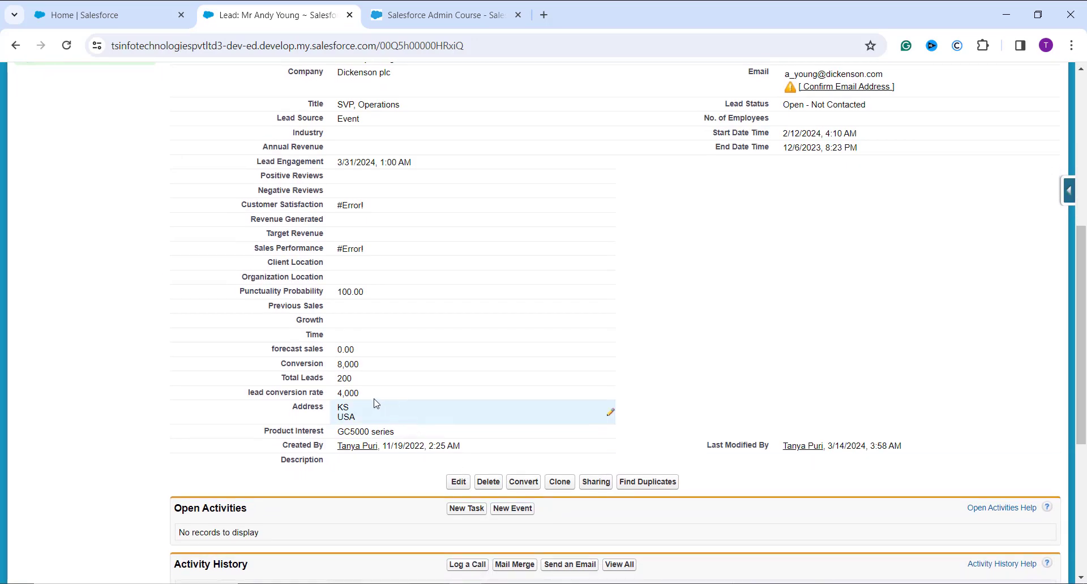